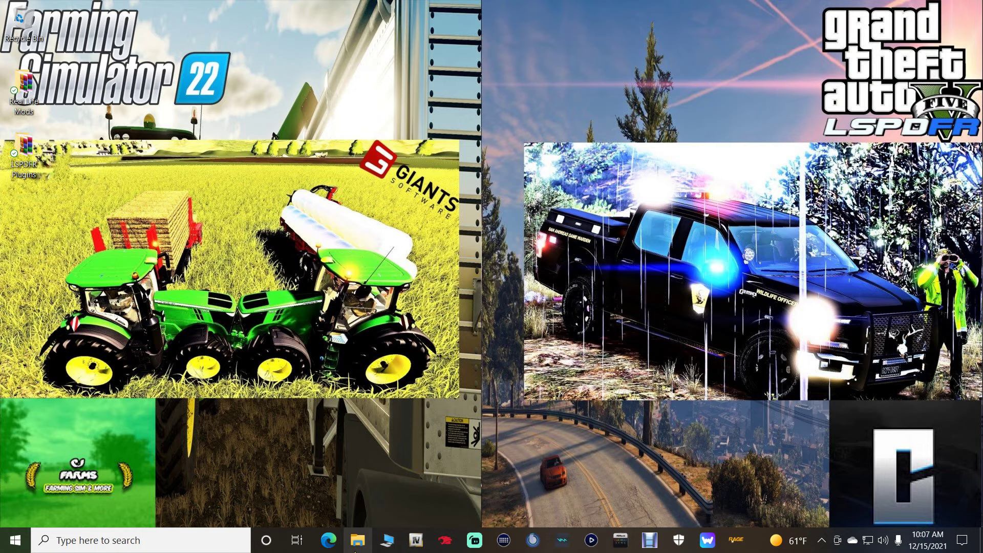
Open the pinned Grand Theft Auto V folder, check the GTA5 application's file version, and close the folder window
right_click(357, 548)
click(359, 402)
scroll(354, 307, down, 10)
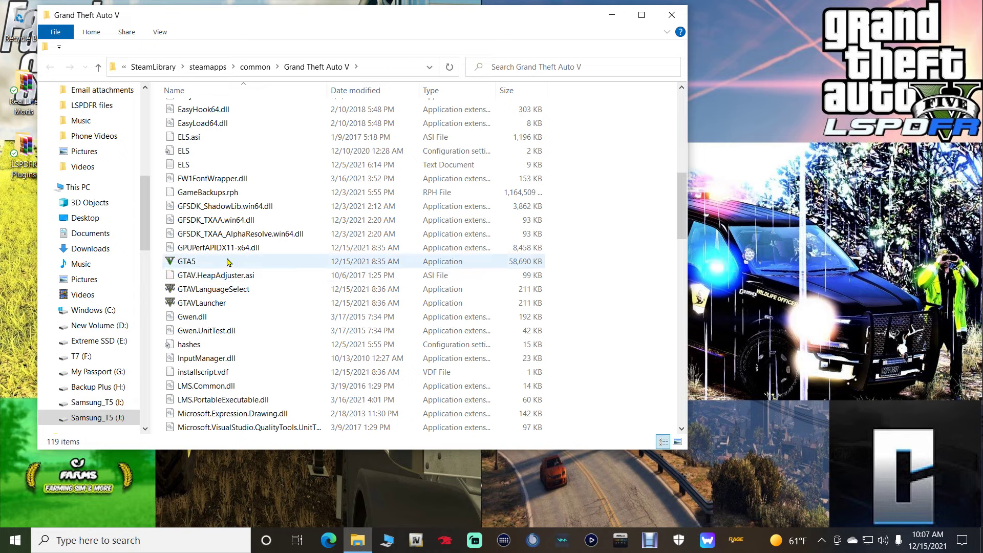
mouse_move(228, 262)
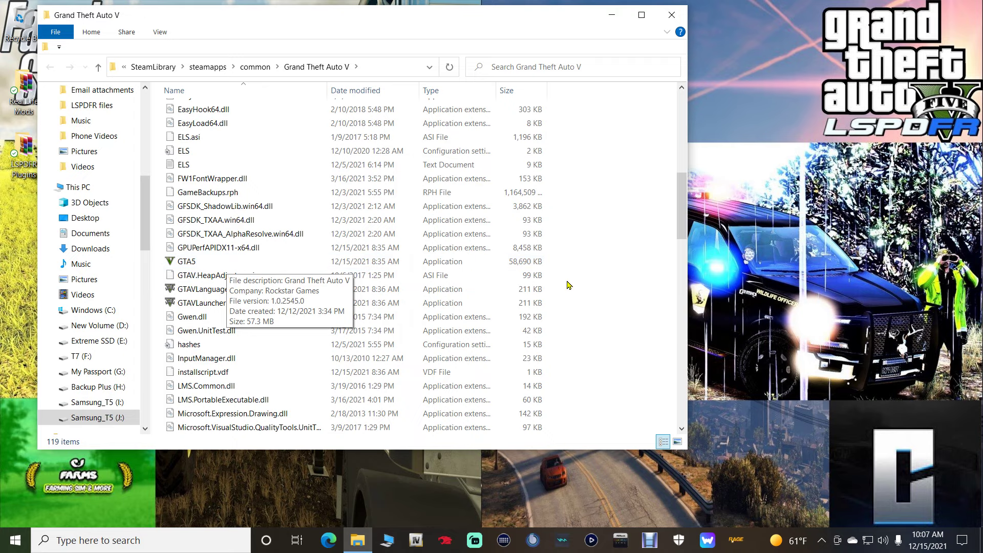
click(671, 15)
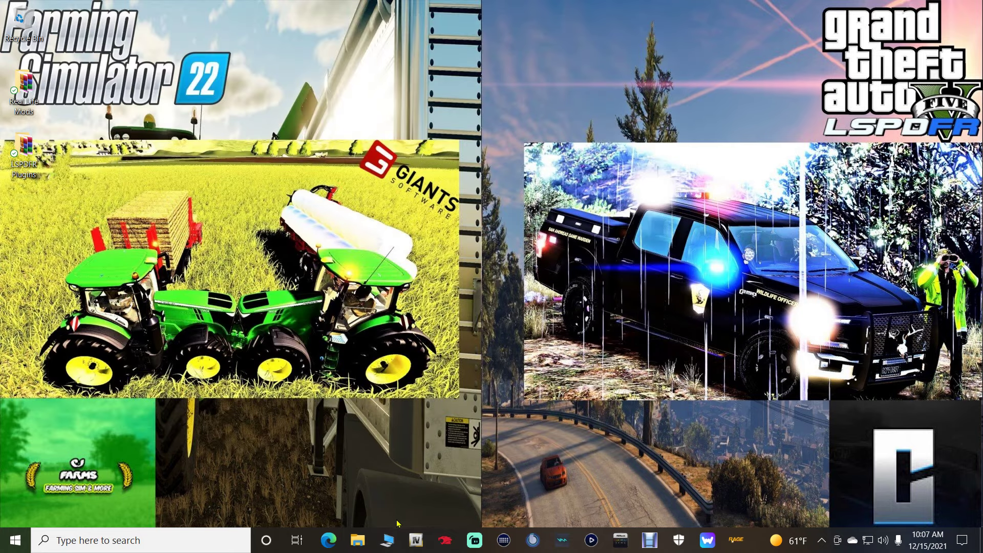
Open the SteamLibrary\steamapps\common folder on the Samsung_T5 (J:) drive
click(397, 542)
double_click(444, 409)
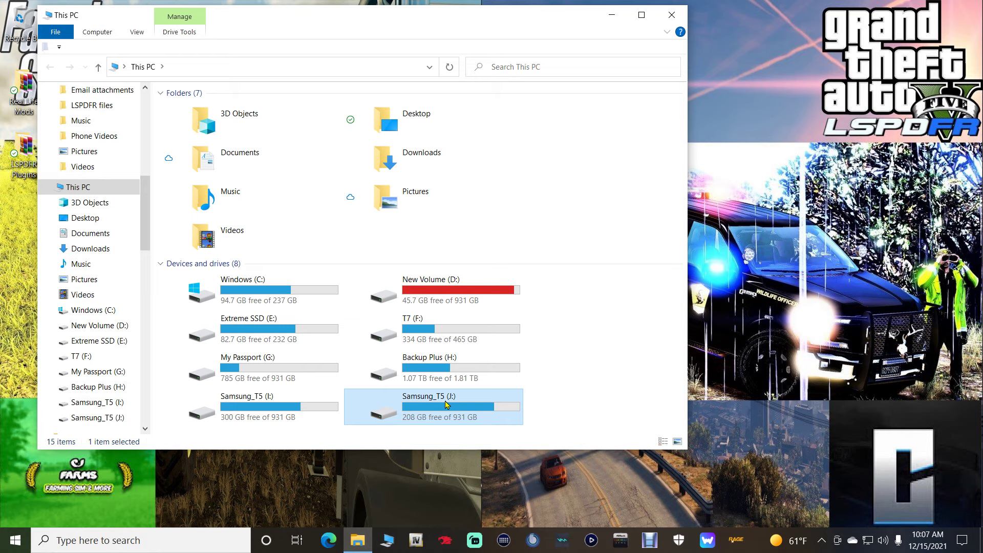
double_click(207, 126)
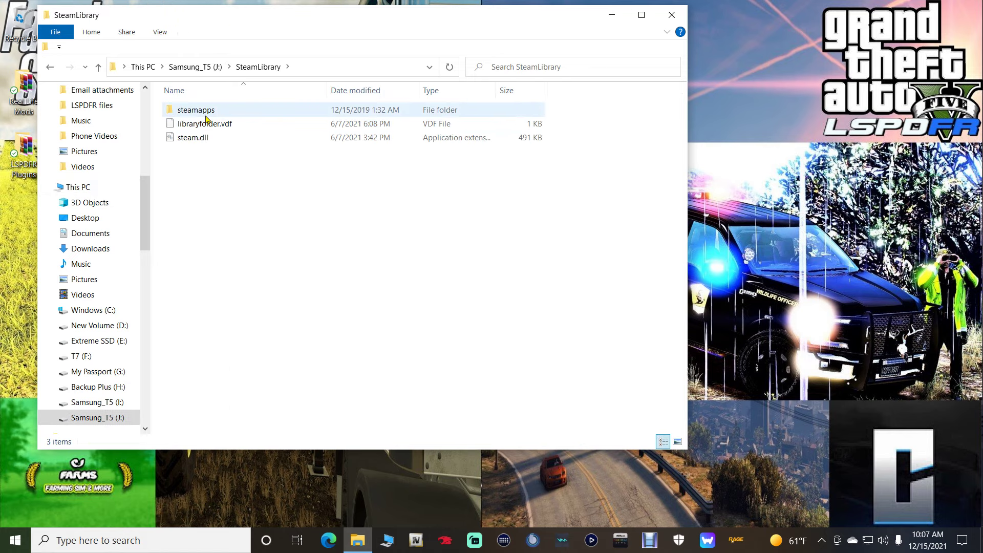
double_click(205, 114)
double_click(205, 113)
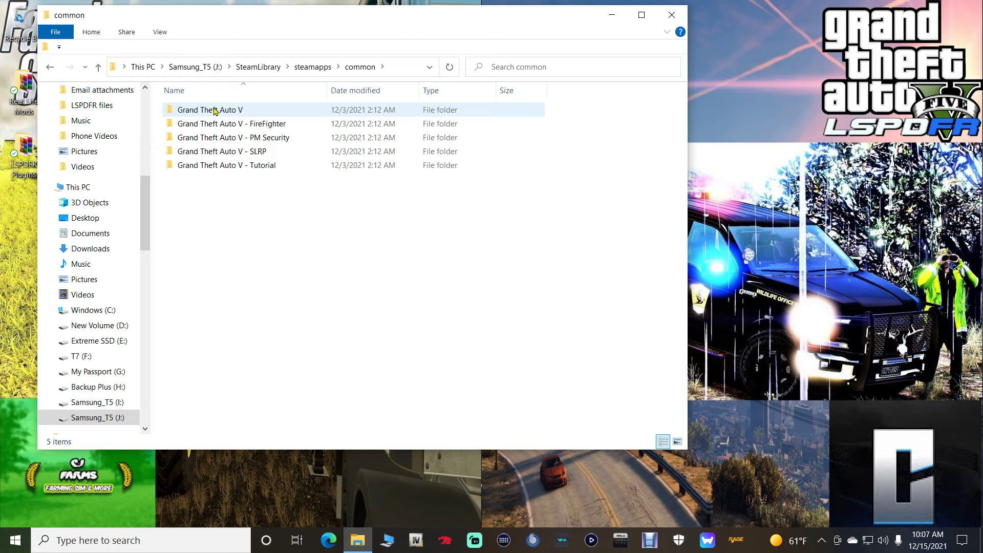
Check the file version of the GTA5 application in the Grand Theft Auto V folder and return to the common folder
double_click(215, 111)
scroll(220, 328, down, 5)
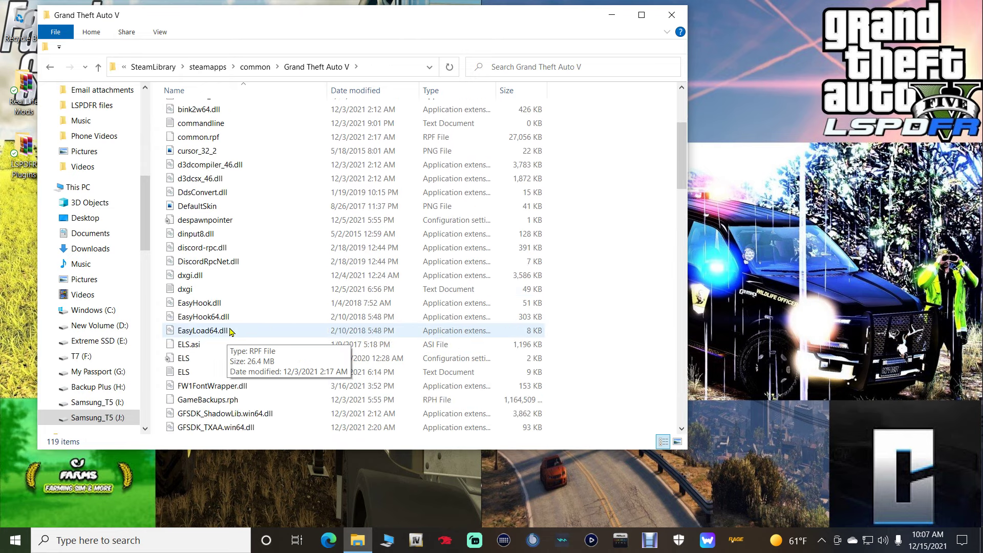
scroll(230, 332, down, 5)
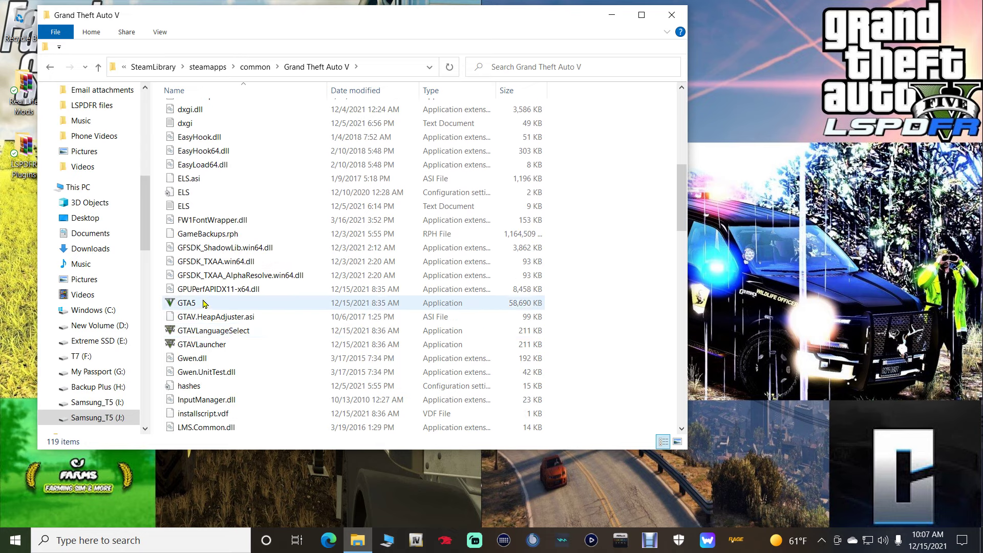
mouse_move(204, 304)
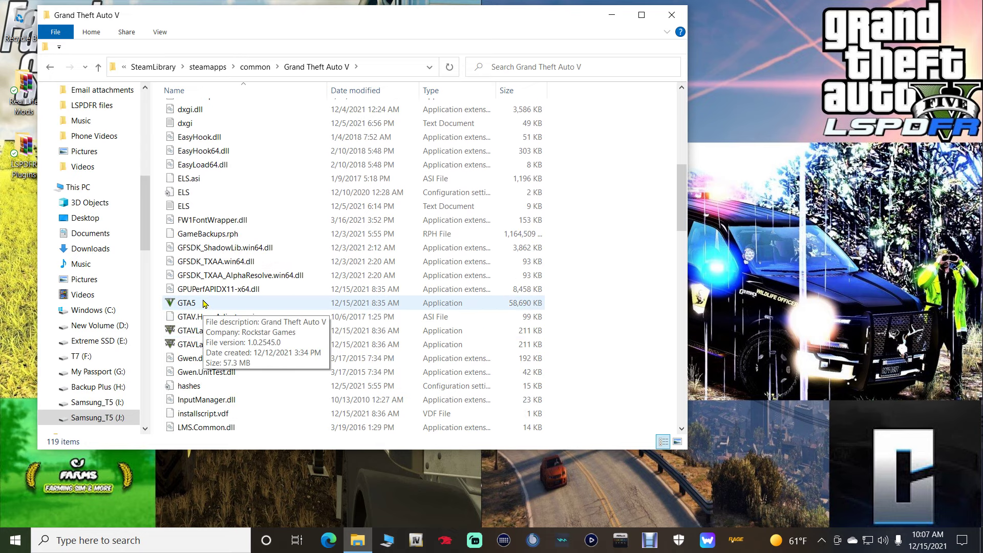
click(53, 71)
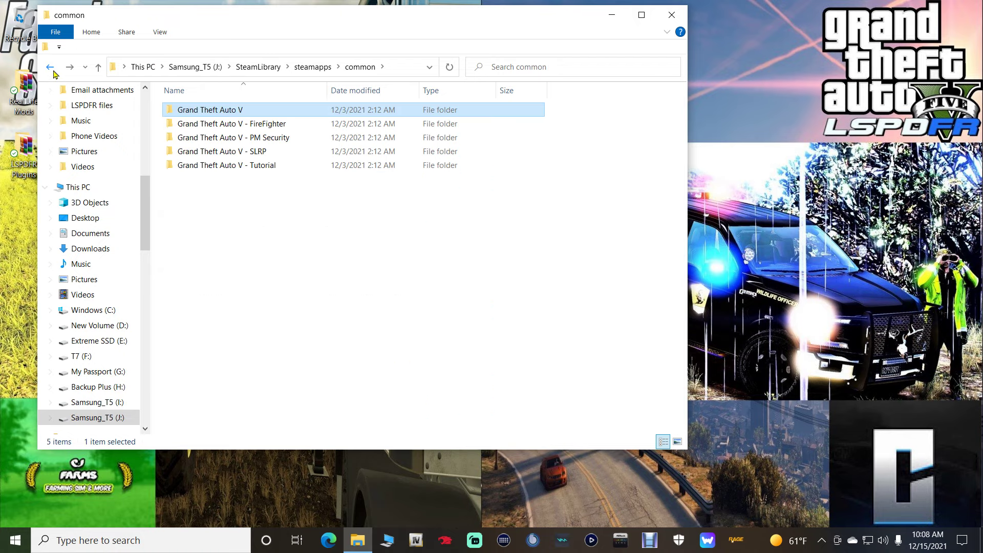
Single out the FireFighter, PM Security, SLRP and Tutorial copies of the Grand Theft Auto V folder one after another
click(244, 124)
click(250, 139)
click(256, 152)
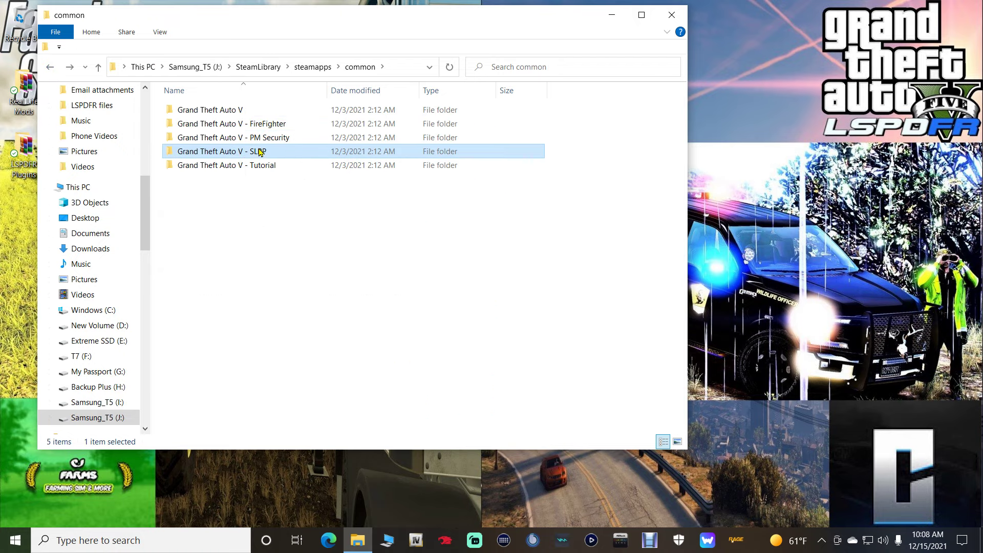
click(244, 168)
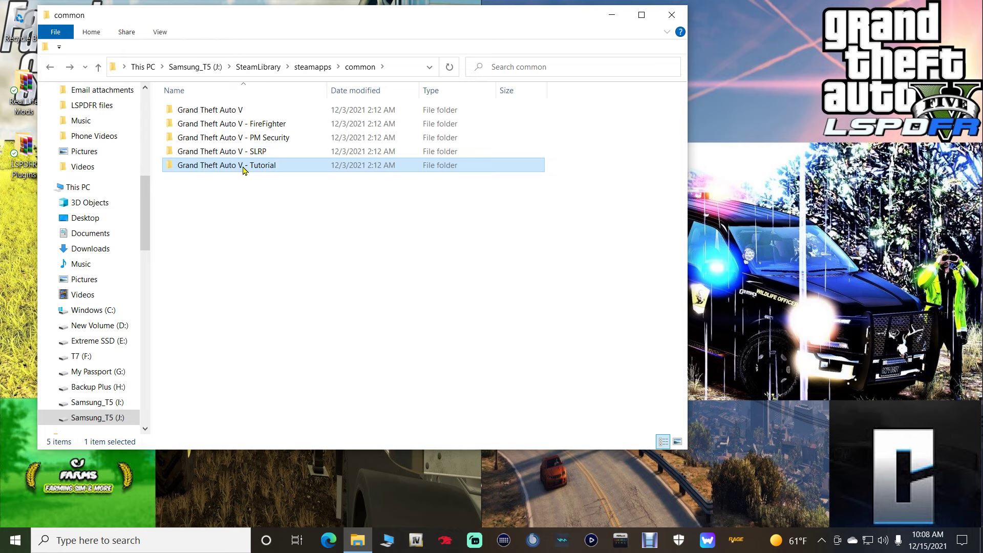
Check the GTA5 application's file version in the Grand Theft Auto V - FireFighter folder and return to the common folder
click(238, 128)
double_click(238, 128)
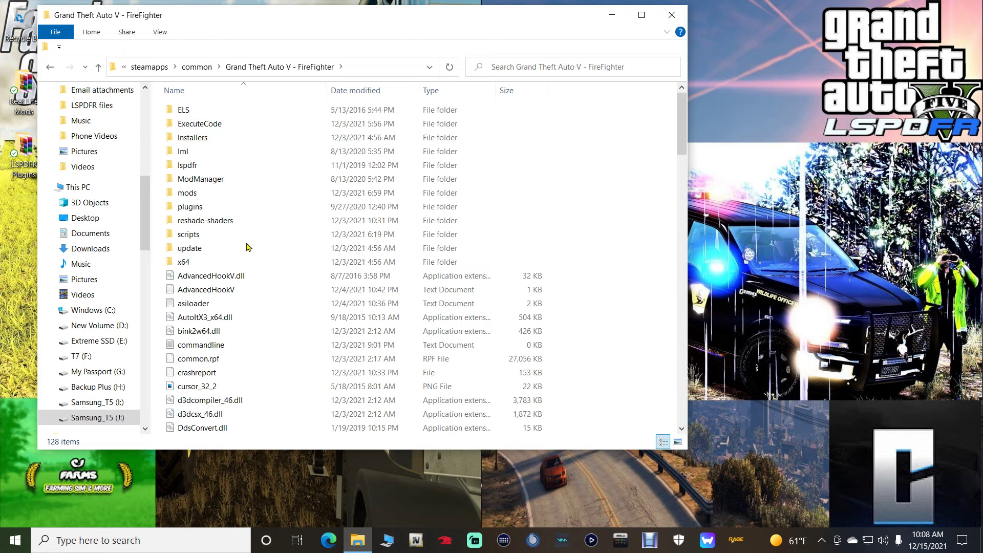
scroll(246, 285, down, 10)
scroll(243, 282, down, 1)
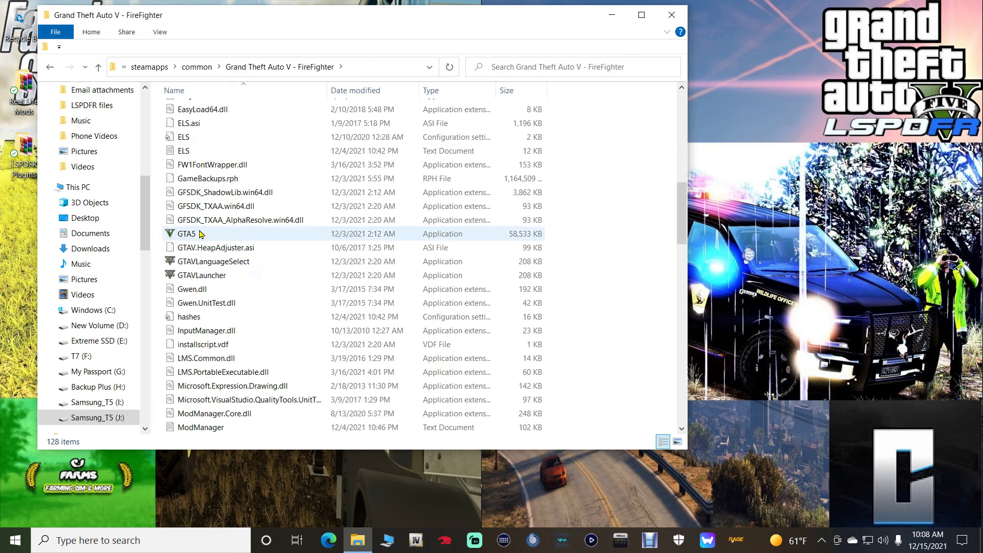
mouse_move(200, 234)
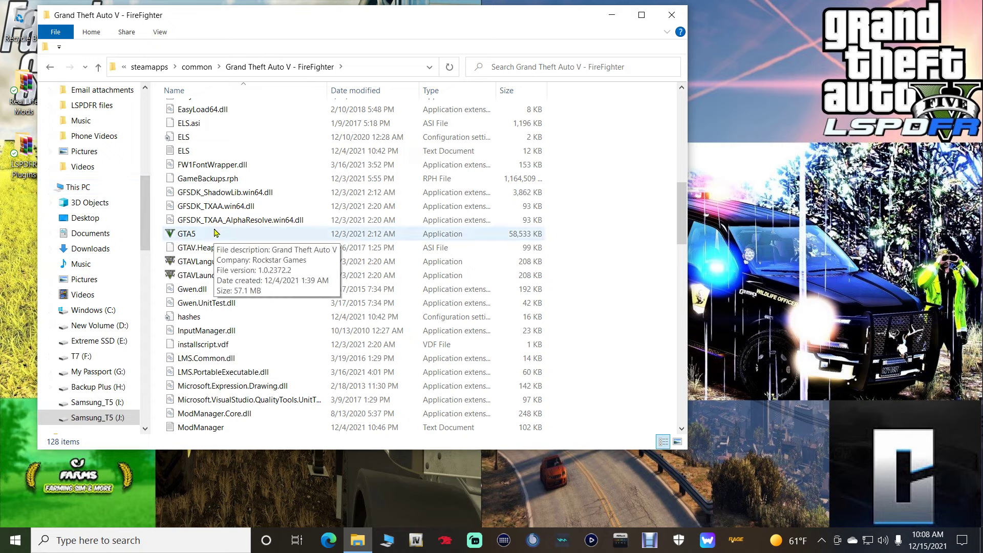
click(49, 69)
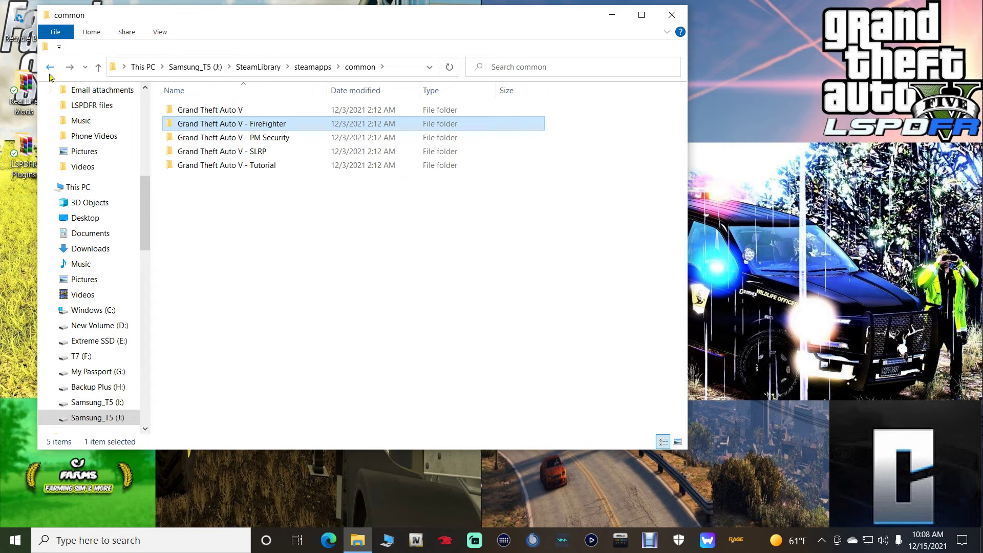
Check the GTA5 application's file version in the Grand Theft Auto V - PM Security folder and return to the common folder
click(229, 140)
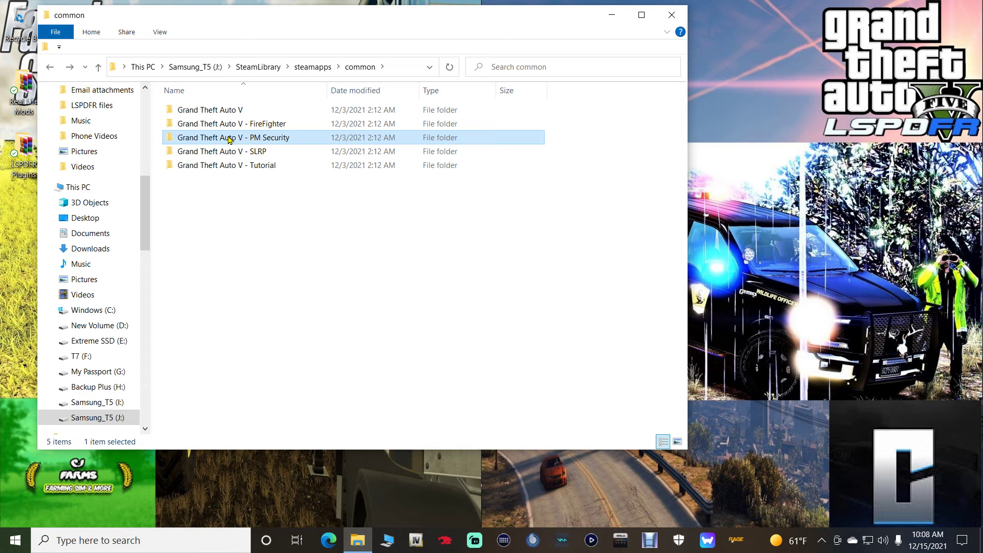
double_click(228, 140)
scroll(250, 288, down, 7)
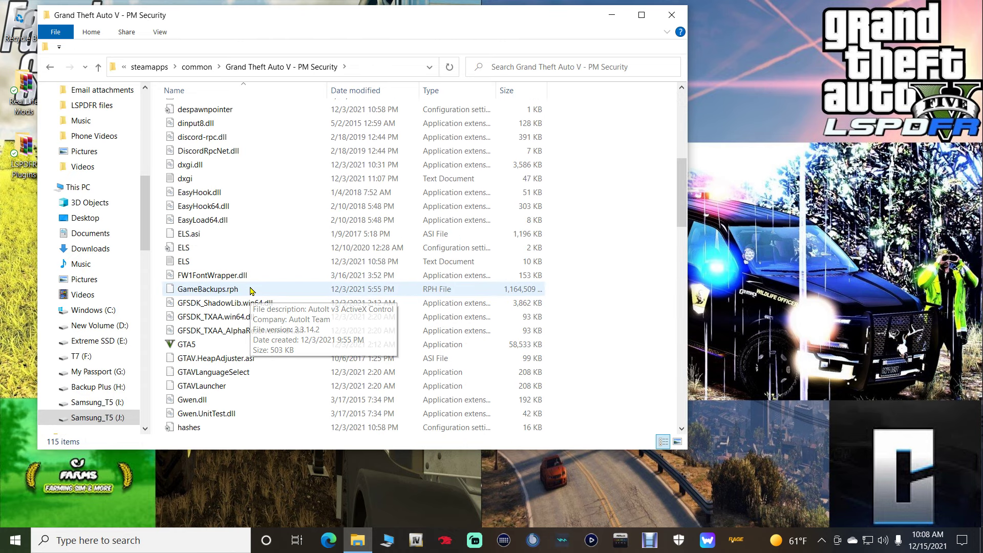
scroll(250, 290, down, 2)
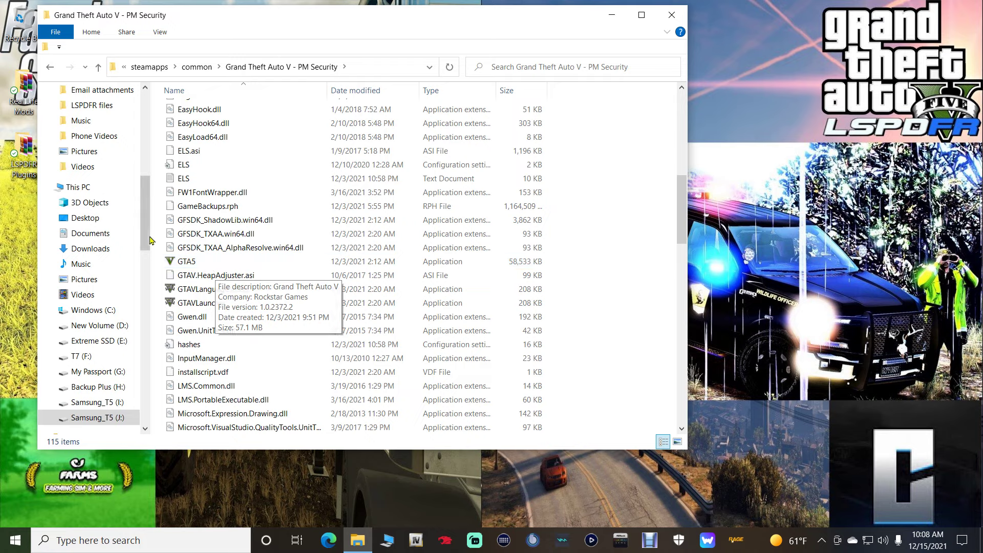
click(54, 70)
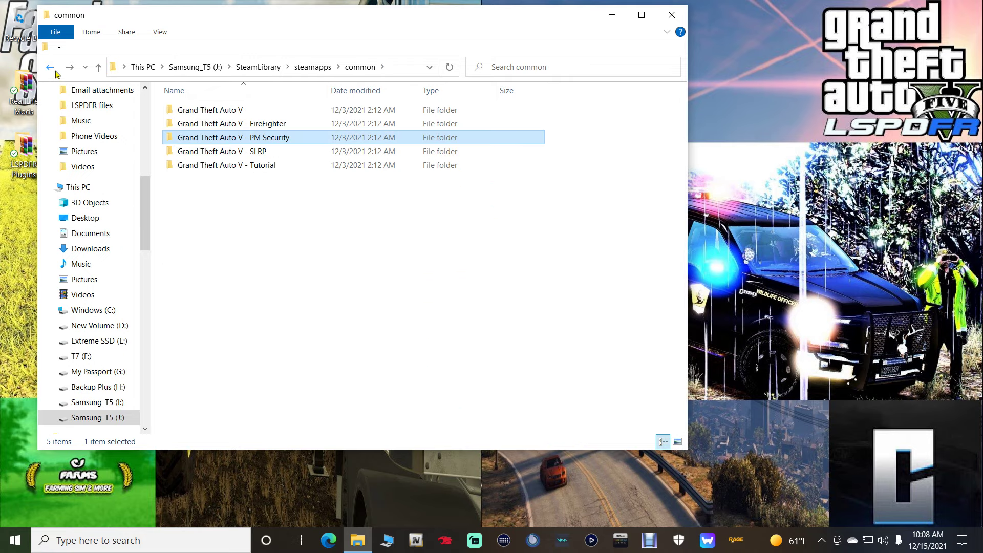
Check the GTA5 application's file version in the Grand Theft Auto V - SLRP folder and return to the common folder
click(227, 112)
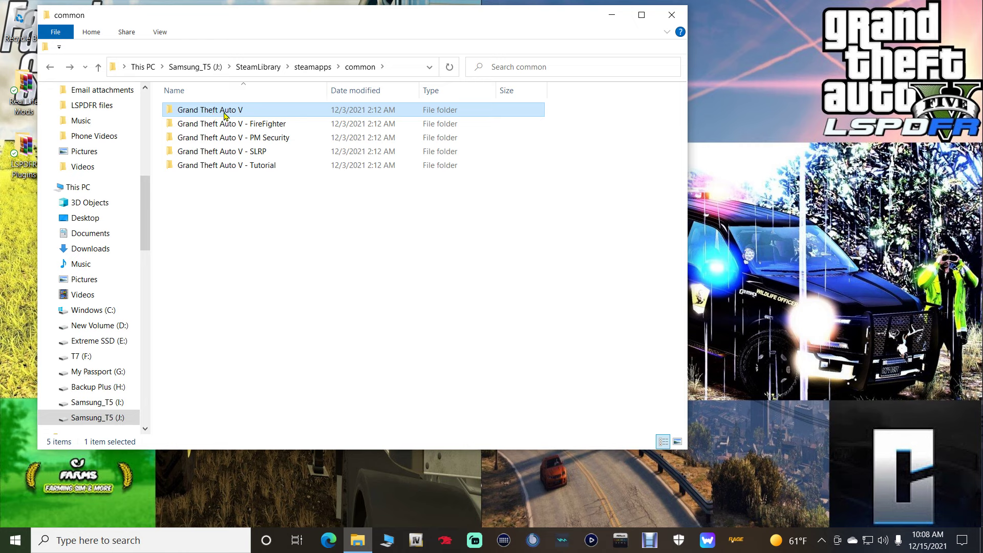
double_click(225, 152)
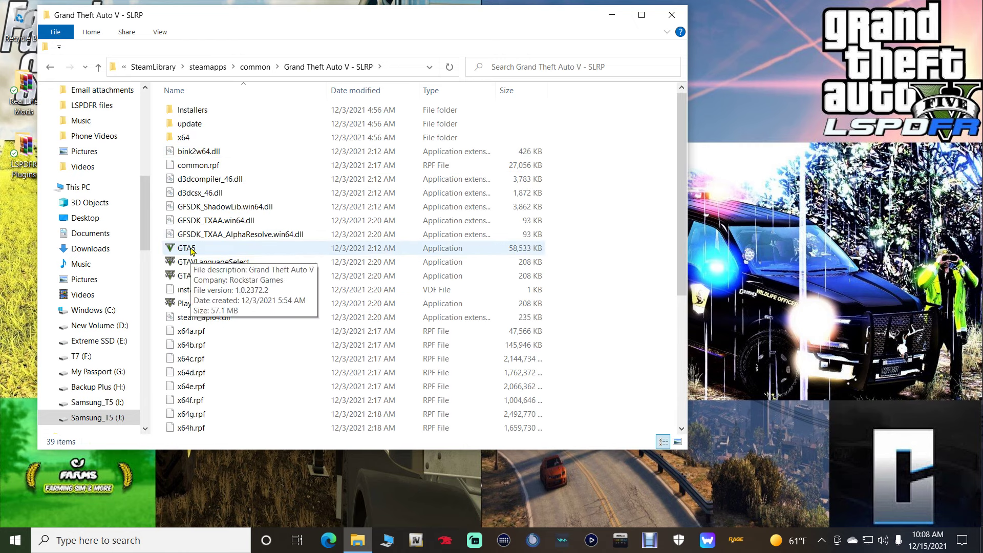
click(50, 68)
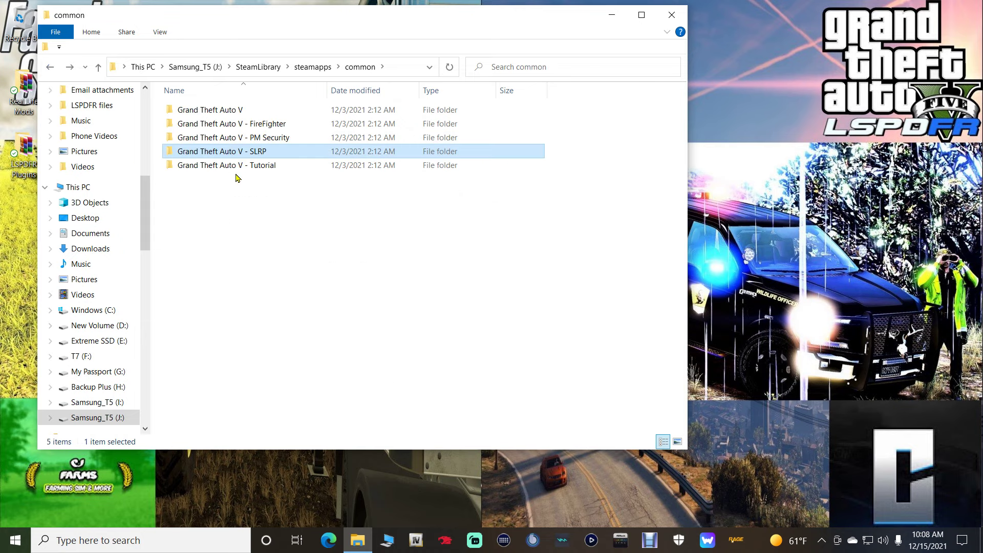
Find the GTA5 application in the Grand Theft Auto V - Tutorial folder and return to the common folder
double_click(236, 168)
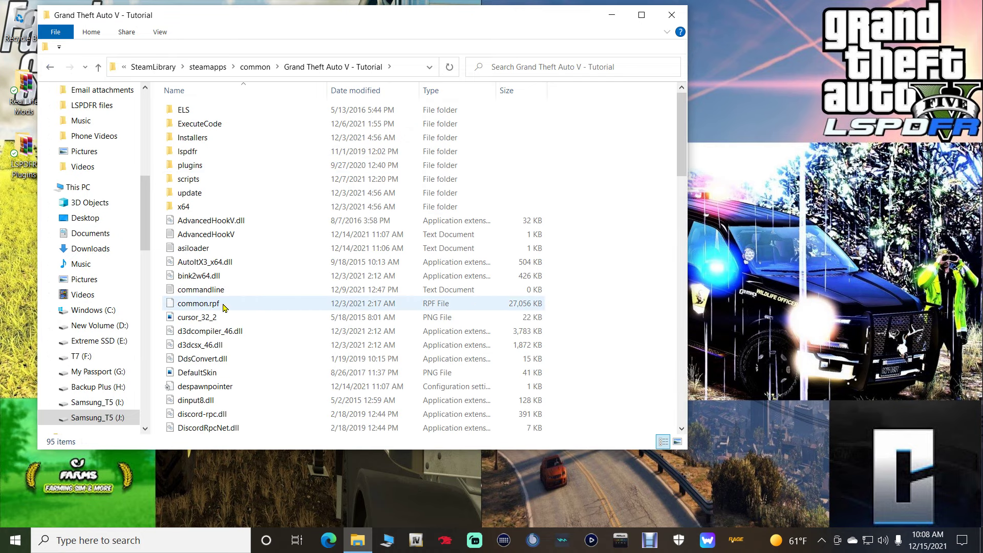
scroll(224, 309, down, 8)
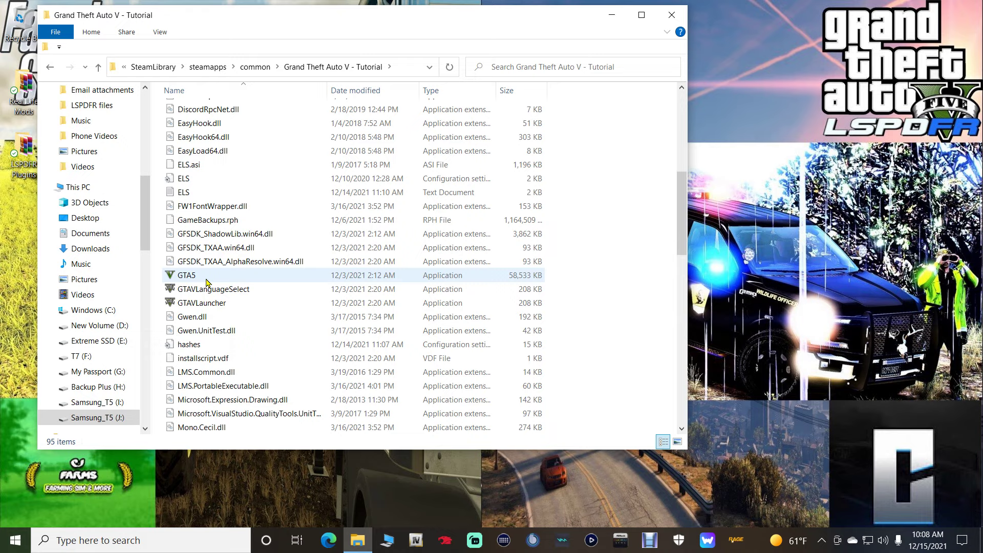
click(50, 68)
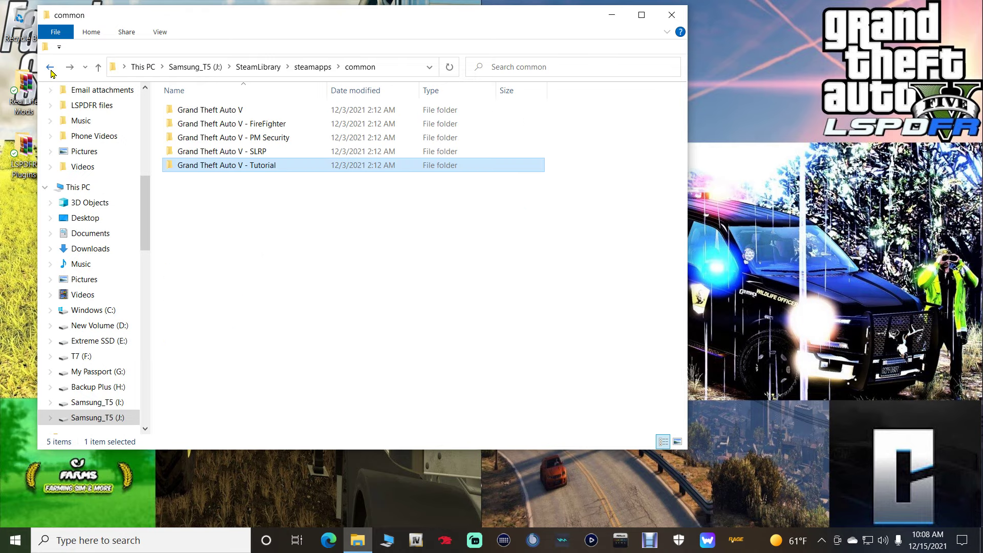
Go back from the common folder to This PC and close the window
click(51, 68)
click(51, 70)
click(53, 72)
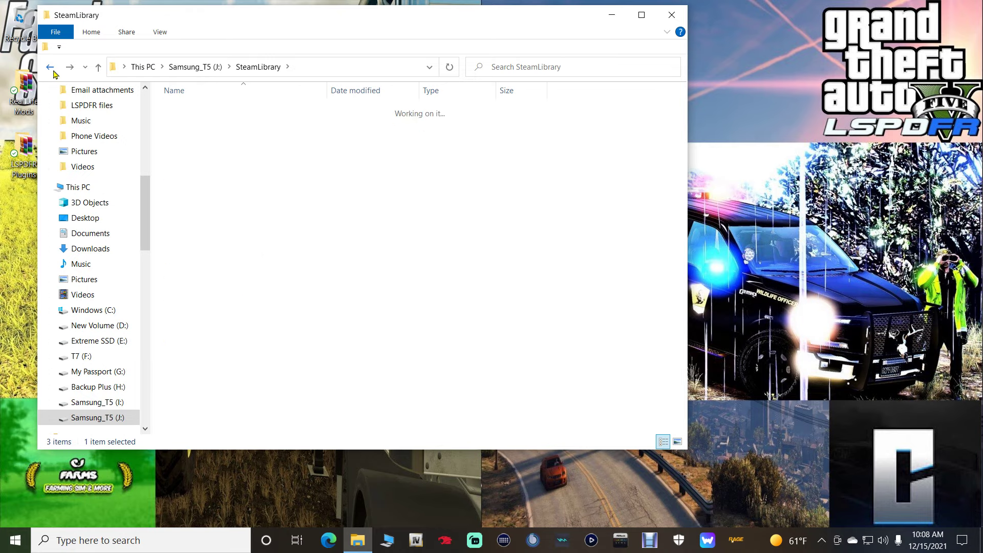
click(58, 73)
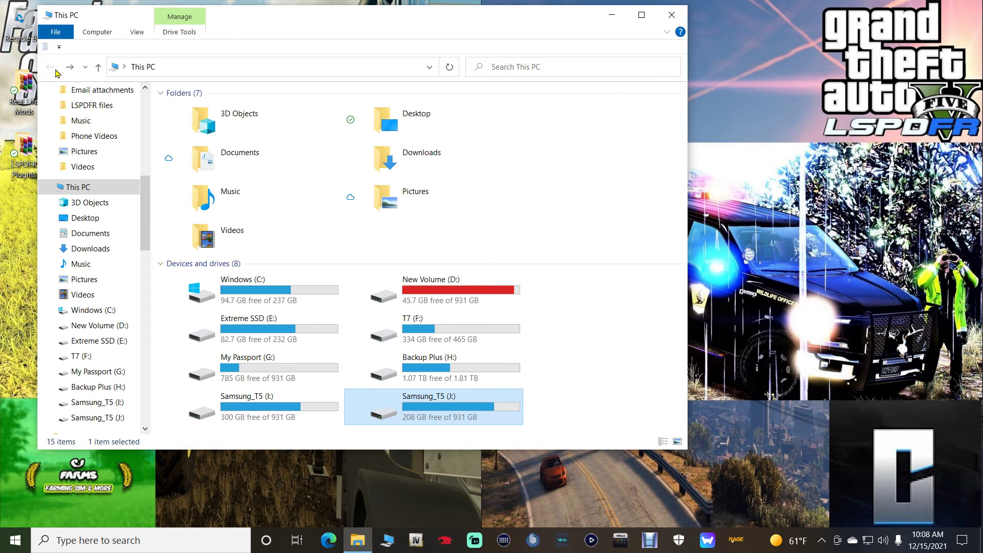
click(672, 14)
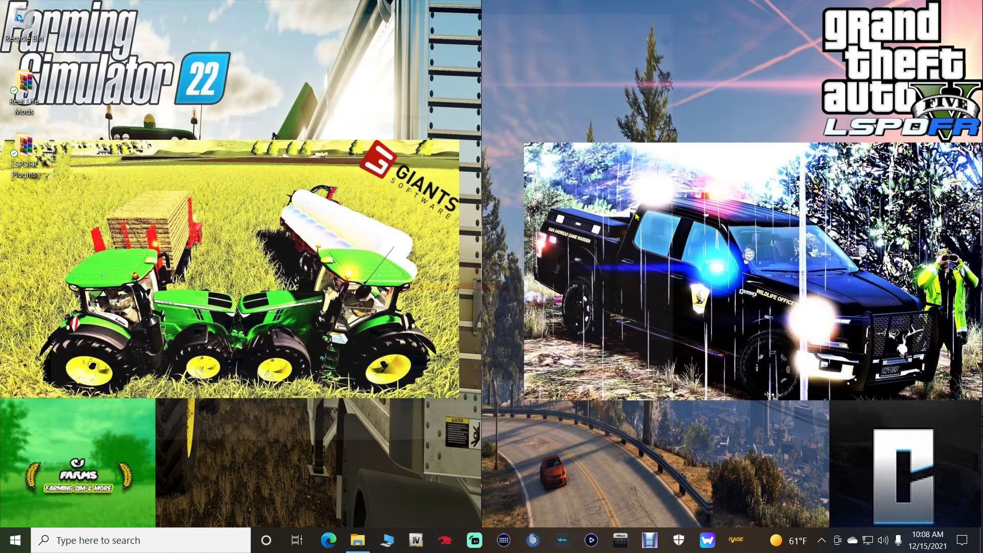
Browse from This PC to SteamLibrary\steamapps\common on Samsung_T5 (J:), review the game folder copies, and close the window
click(385, 542)
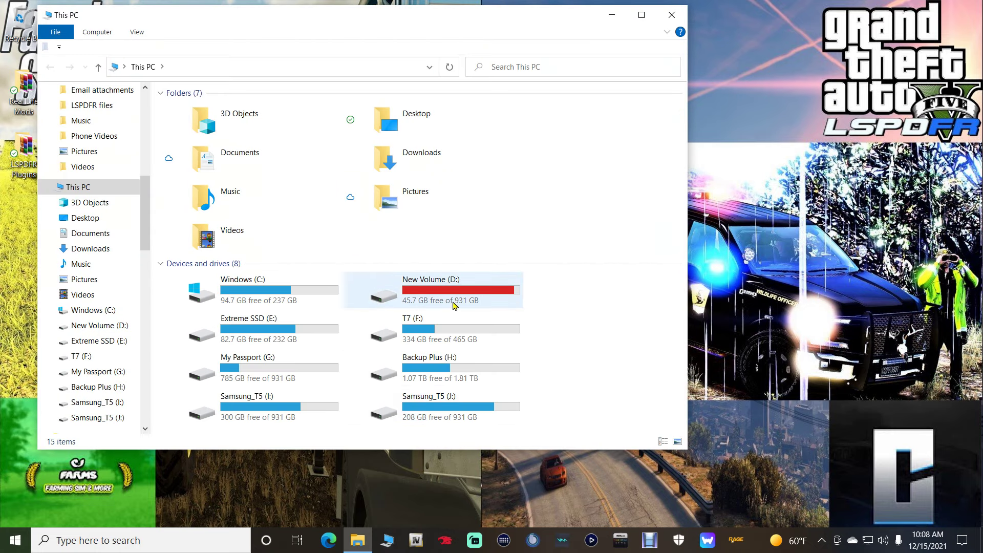
double_click(473, 396)
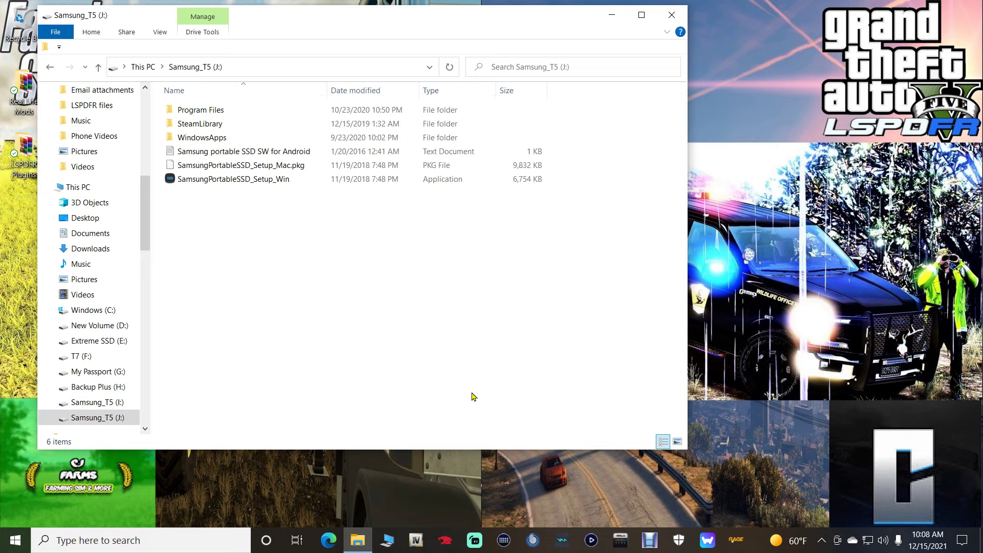
double_click(214, 126)
double_click(204, 109)
click(207, 111)
double_click(207, 111)
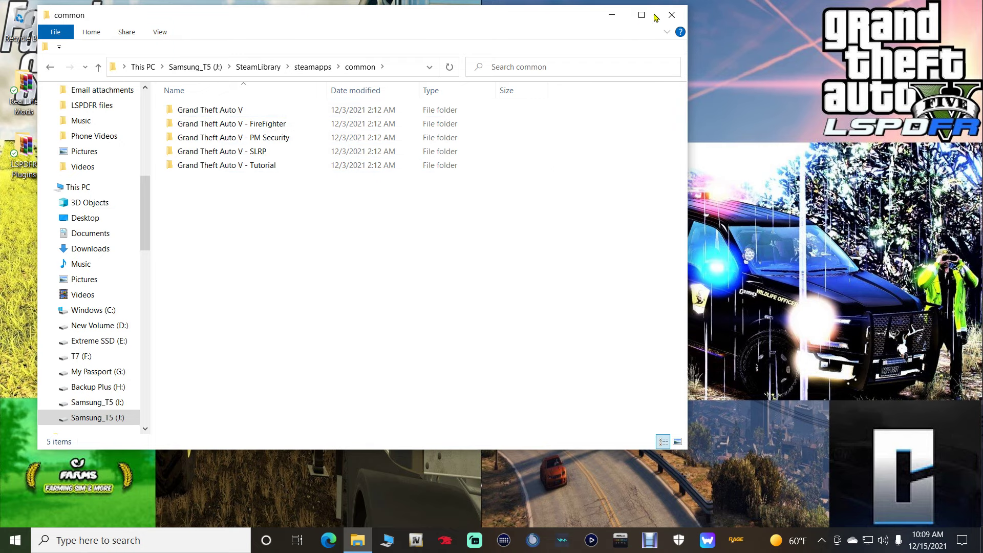
click(671, 15)
Open the pinned Grand Theft Auto V main folder and minimize its window
right_click(357, 541)
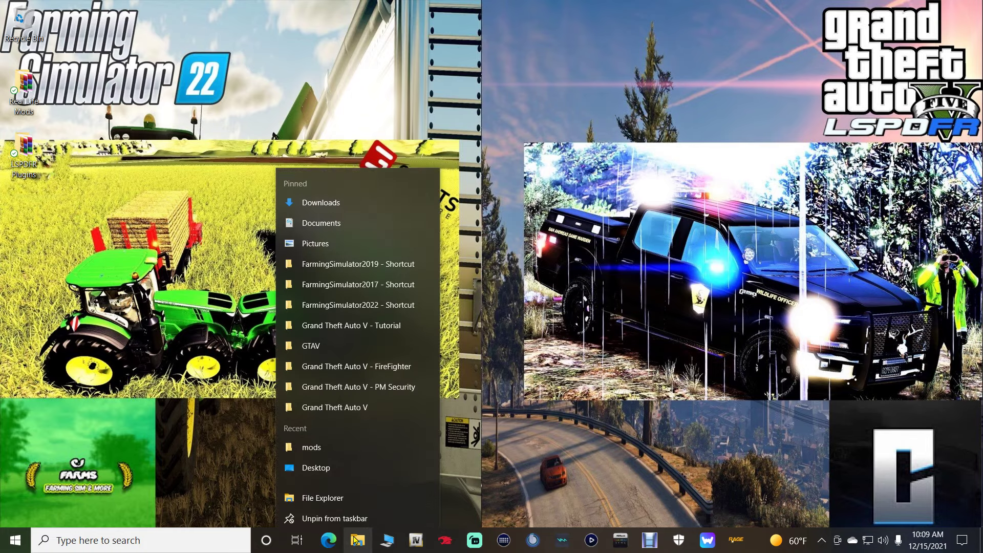
click(332, 413)
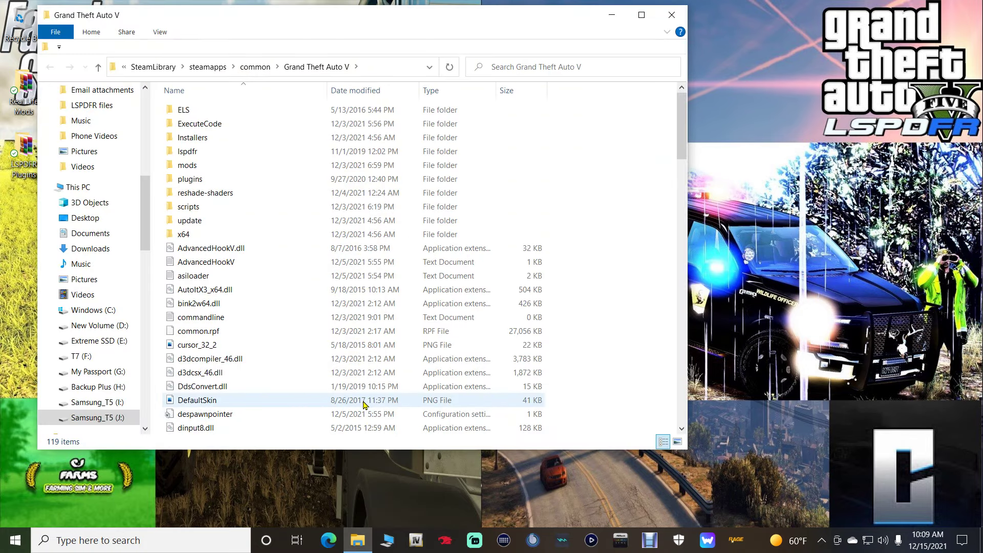
click(610, 20)
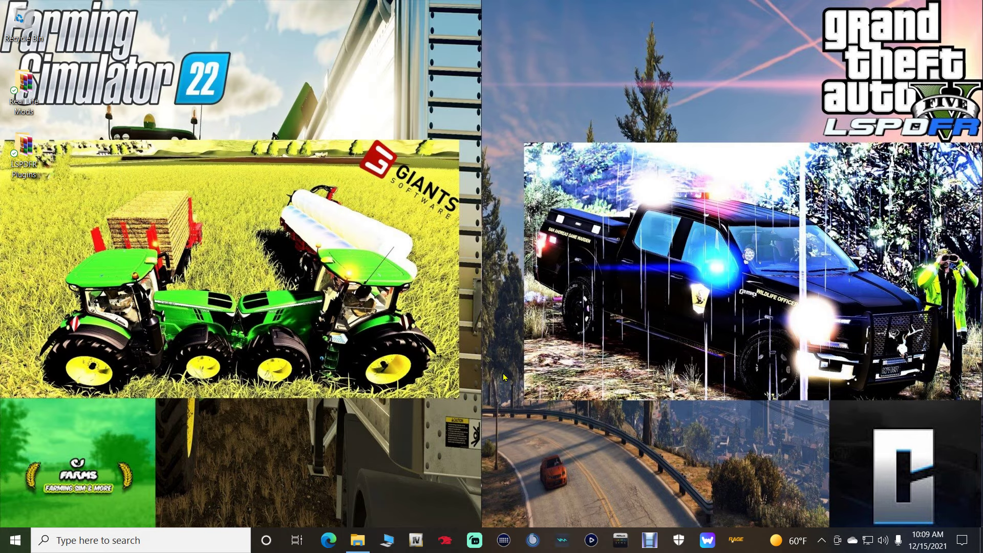
Browse from This PC to Epic Games\GTAV on Samsung_T5 (I:) and check the GTA5 application's file version
click(361, 542)
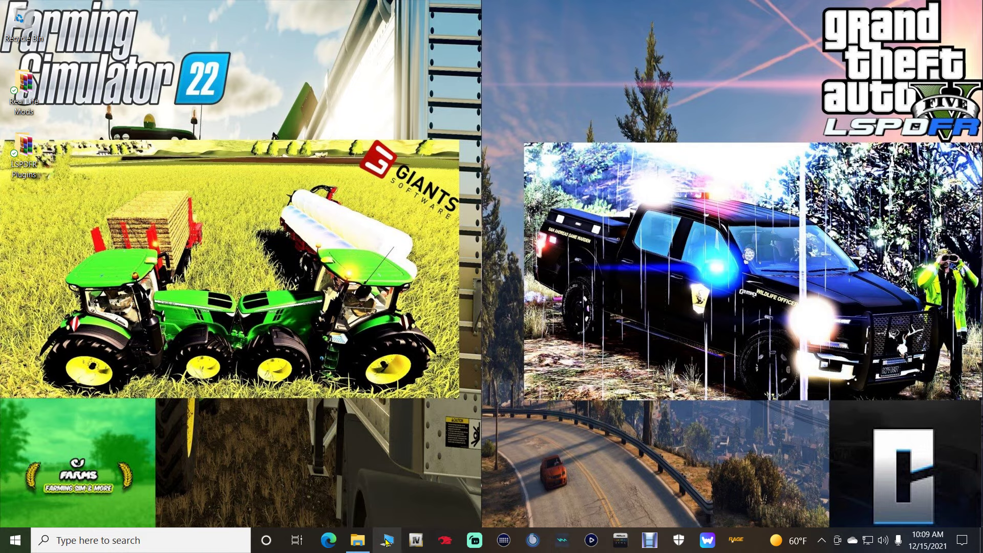
click(387, 541)
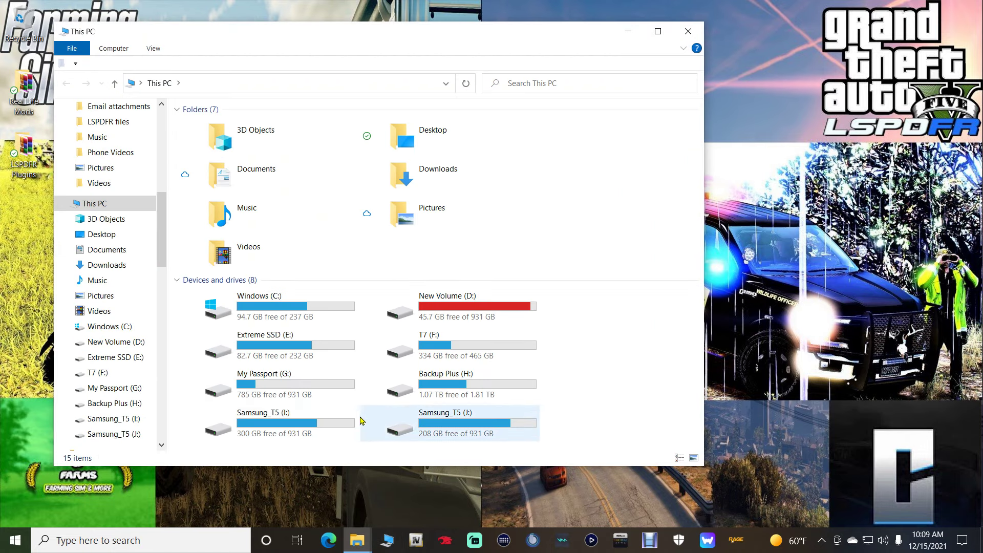
double_click(314, 421)
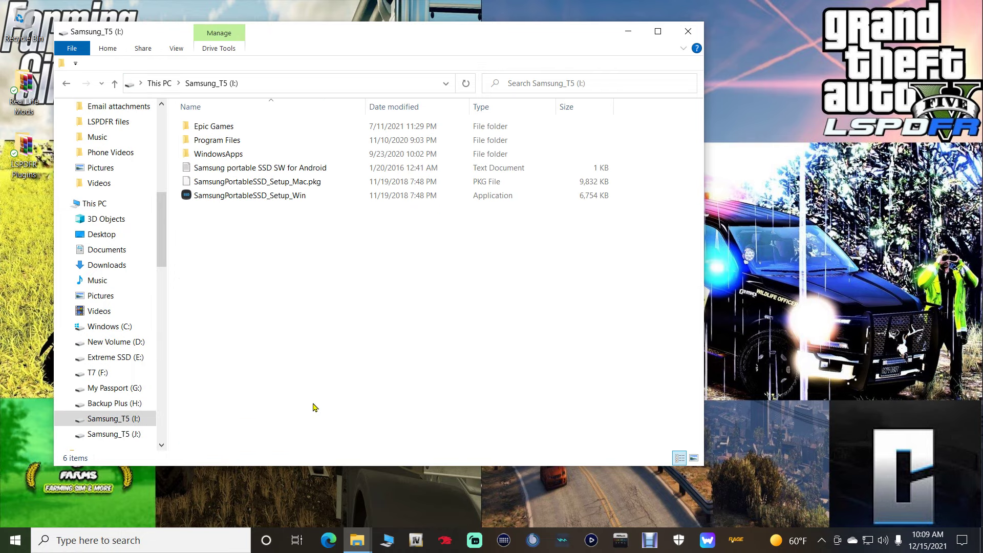
double_click(215, 127)
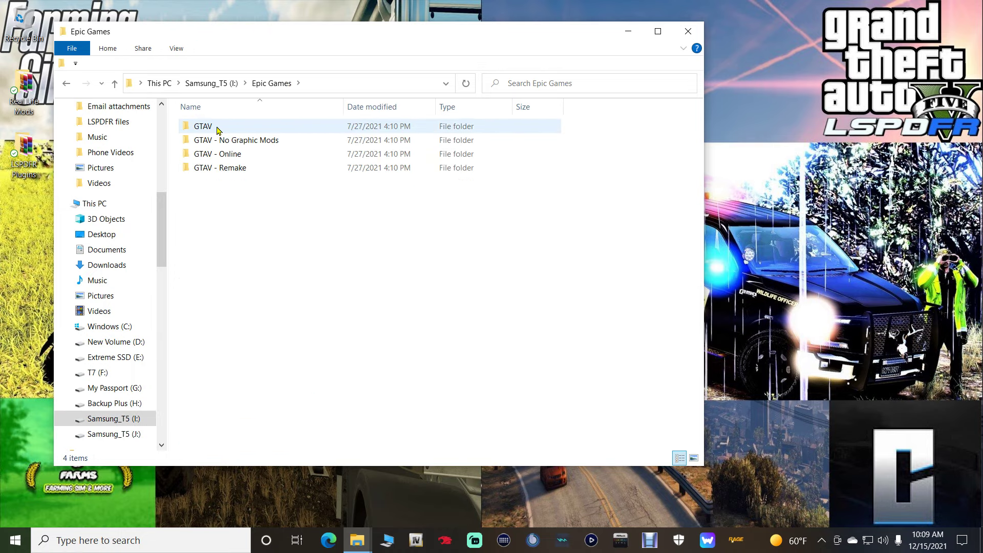
double_click(216, 128)
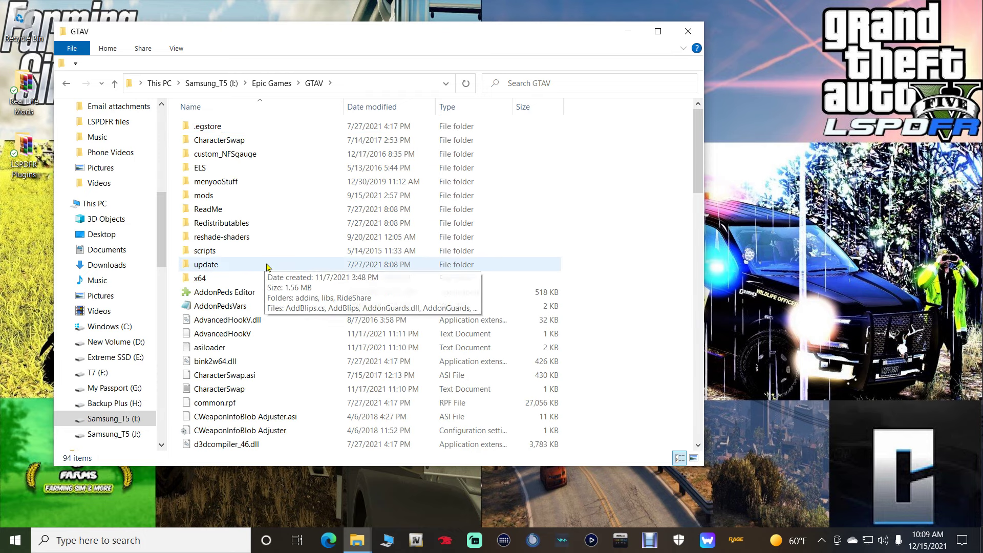
scroll(263, 278, down, 1)
scroll(263, 278, down, 8)
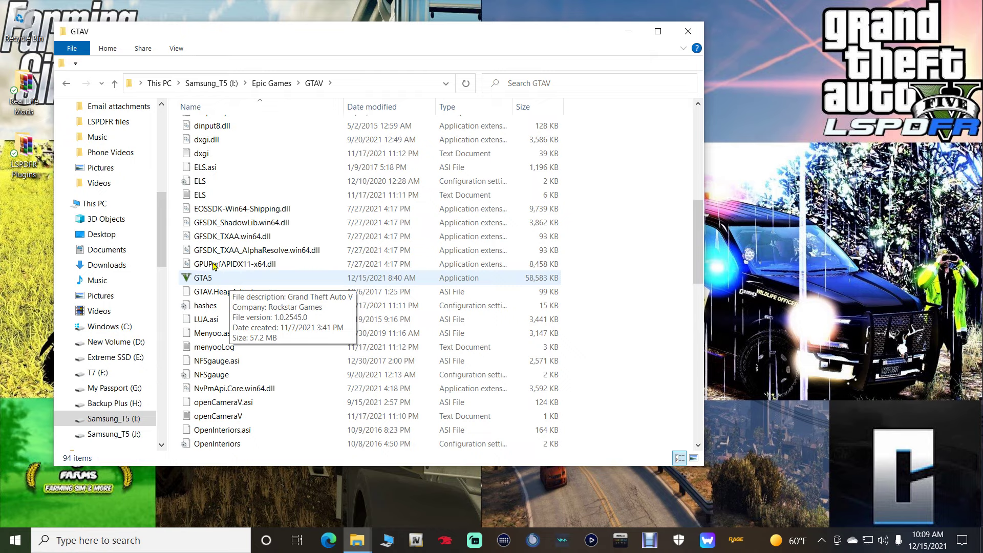
Find the GTA5 application in the GTAV - No Graphic Mods folder, return to Epic Games, and close the window
click(72, 87)
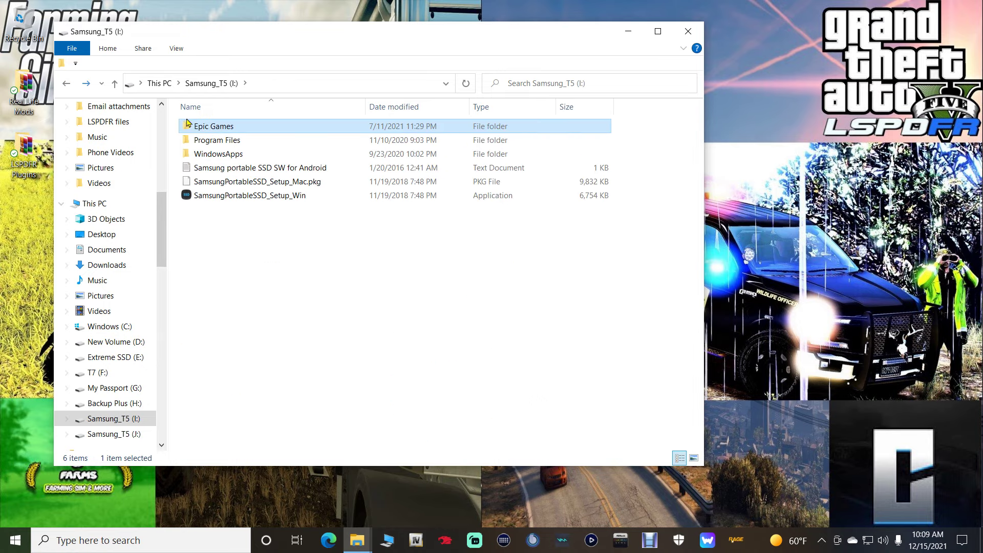
double_click(205, 126)
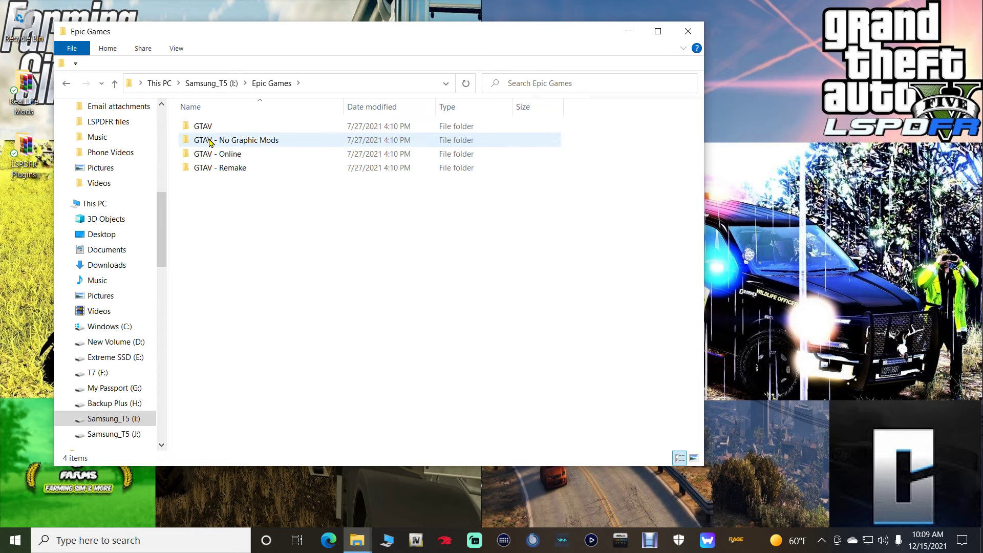
double_click(204, 140)
scroll(264, 306, down, 3)
scroll(264, 307, down, 4)
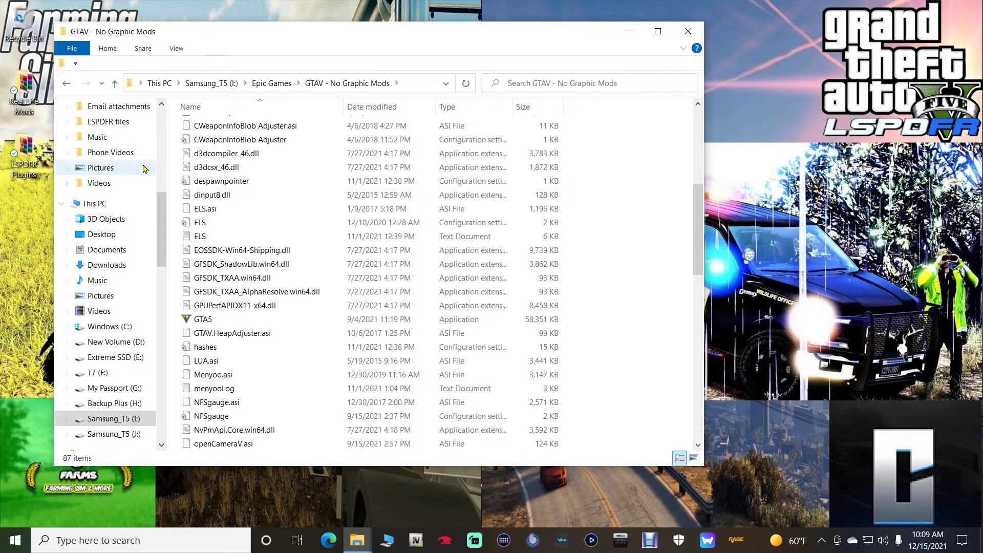
click(67, 85)
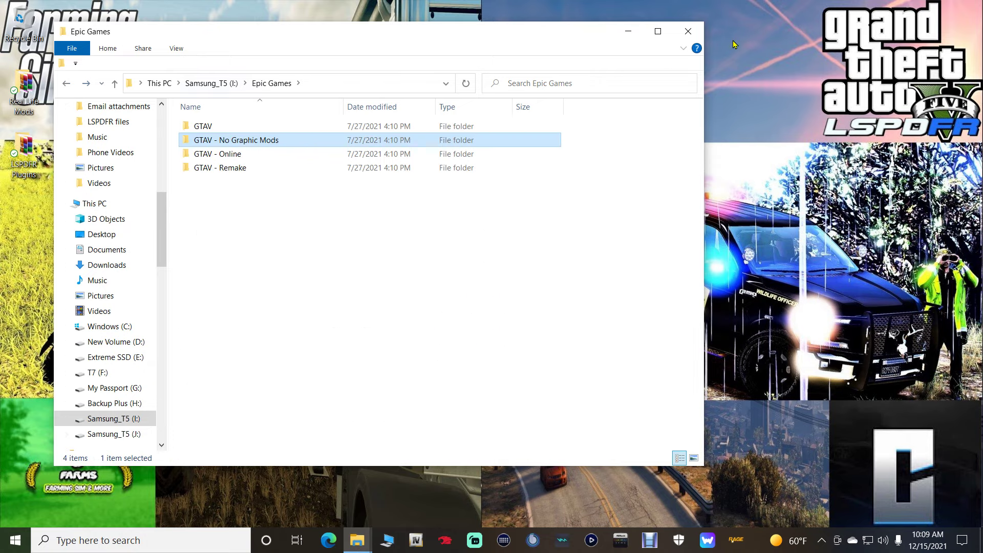
click(688, 32)
Open the pinned GTAV folder, minimize it, and close the previously opened Grand Theft Auto V window
right_click(358, 540)
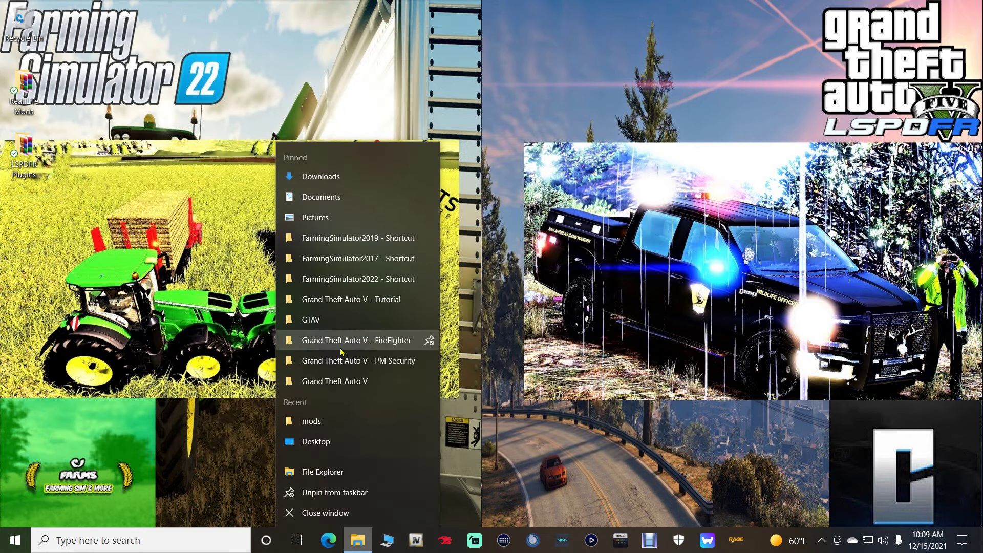
click(338, 319)
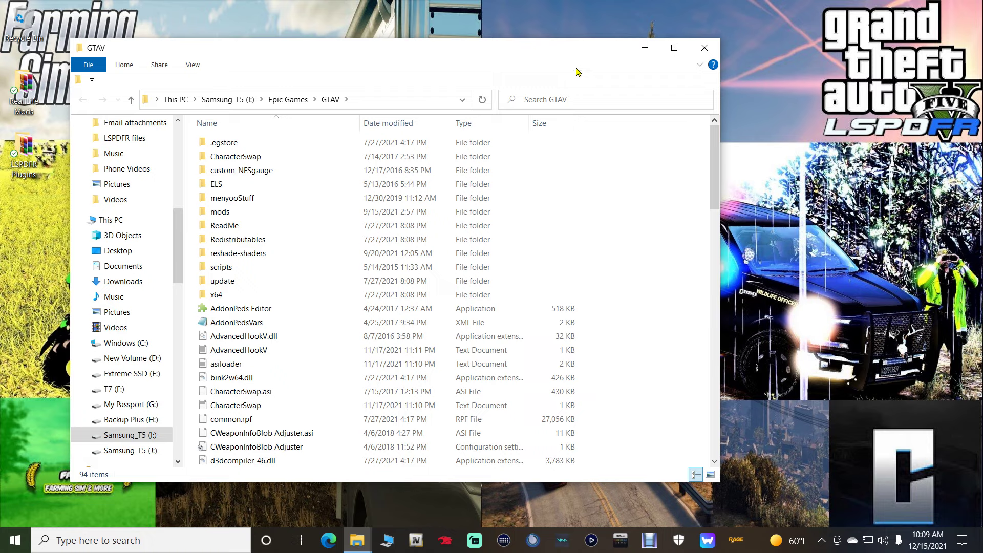
click(641, 49)
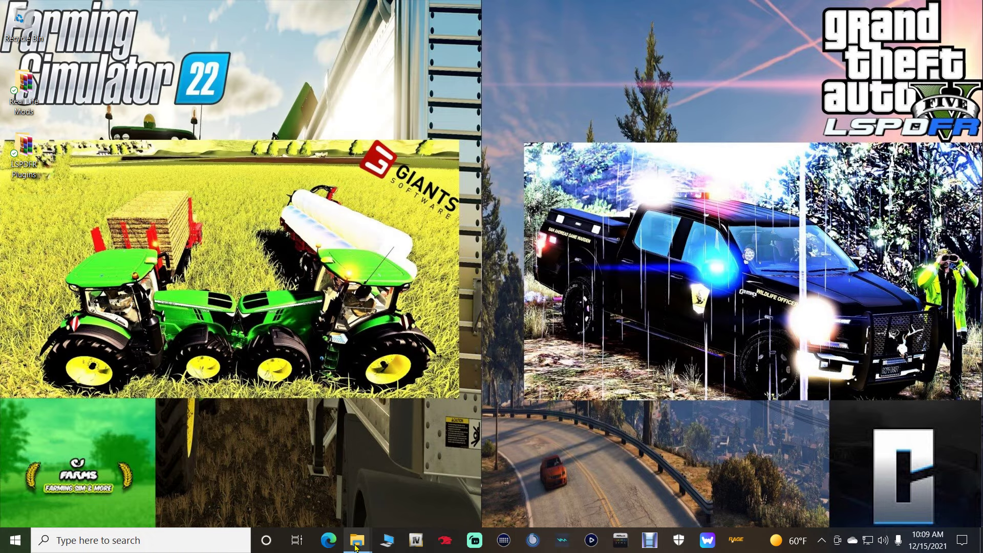
mouse_move(357, 541)
mouse_move(314, 495)
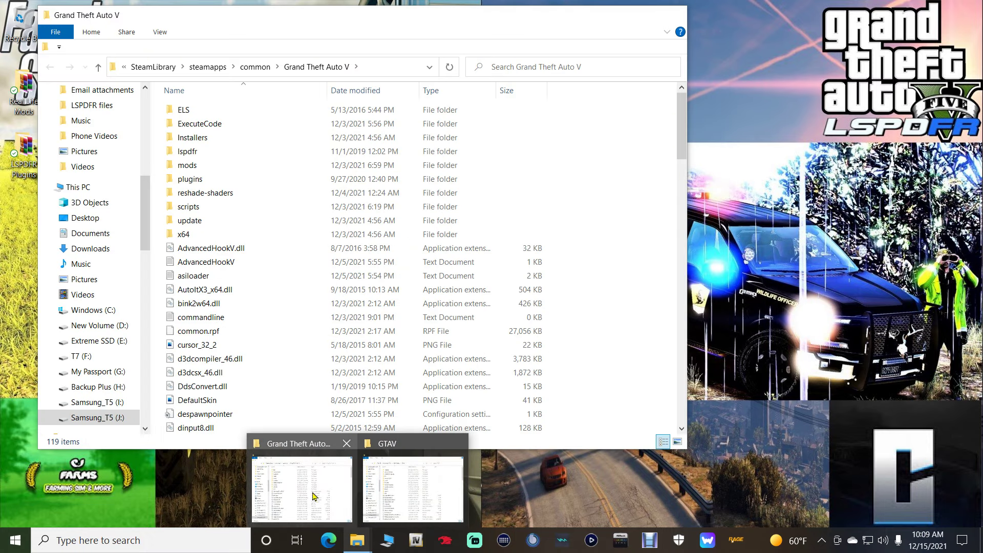
click(347, 444)
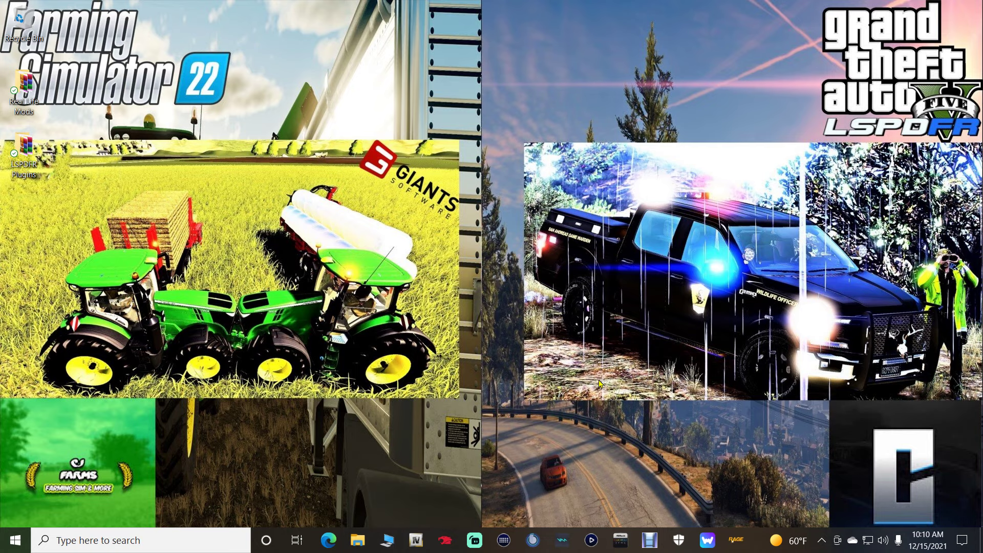
Copy the Backup Epics and Backup Steam folders from My Passport (G:) to the desktop and close the window
click(381, 545)
double_click(328, 404)
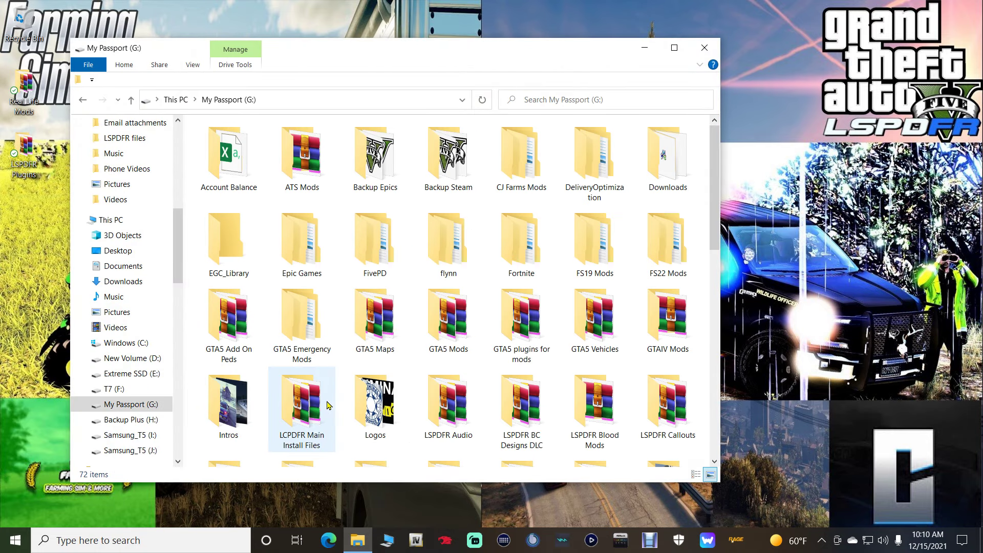
click(387, 157)
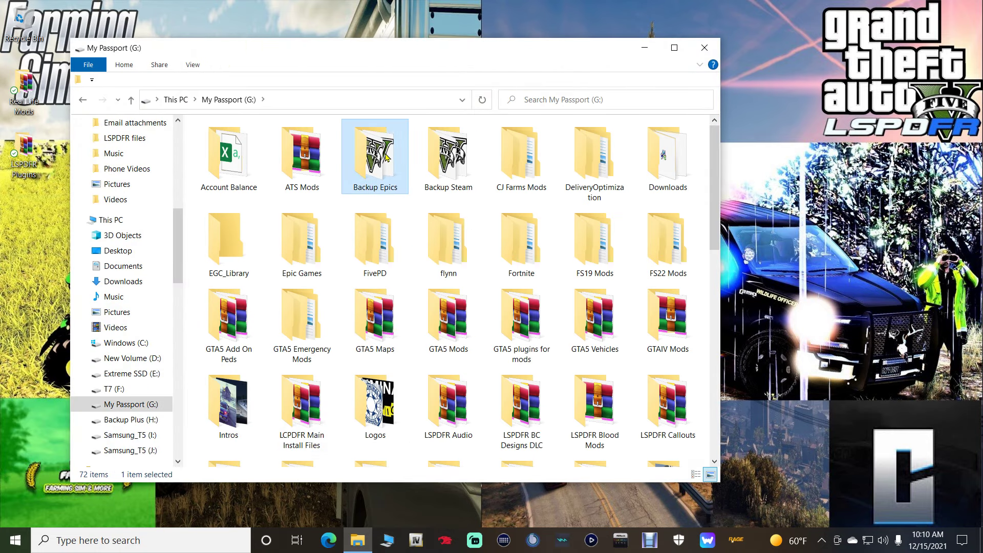
ctrl+click(431, 163)
drag(447, 180, 893, 97)
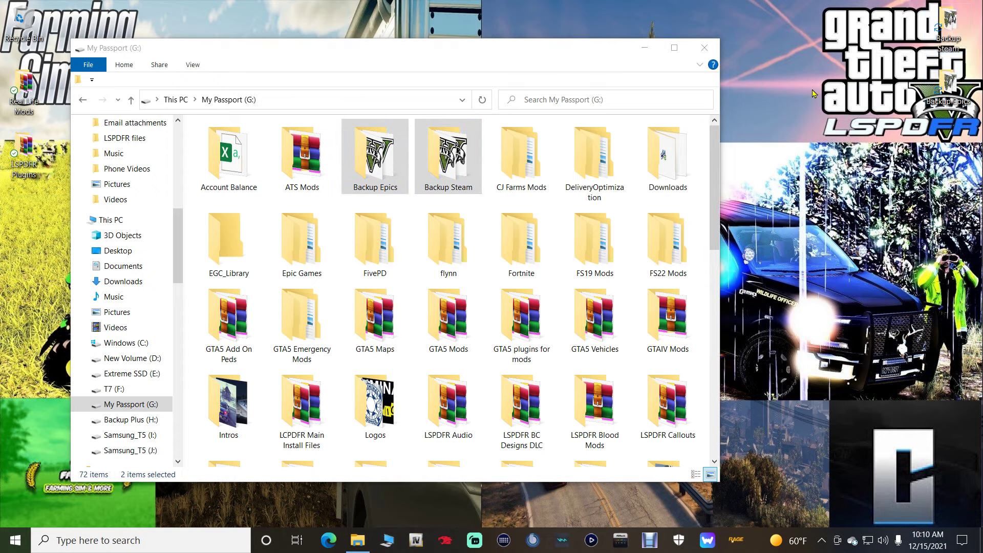
click(712, 52)
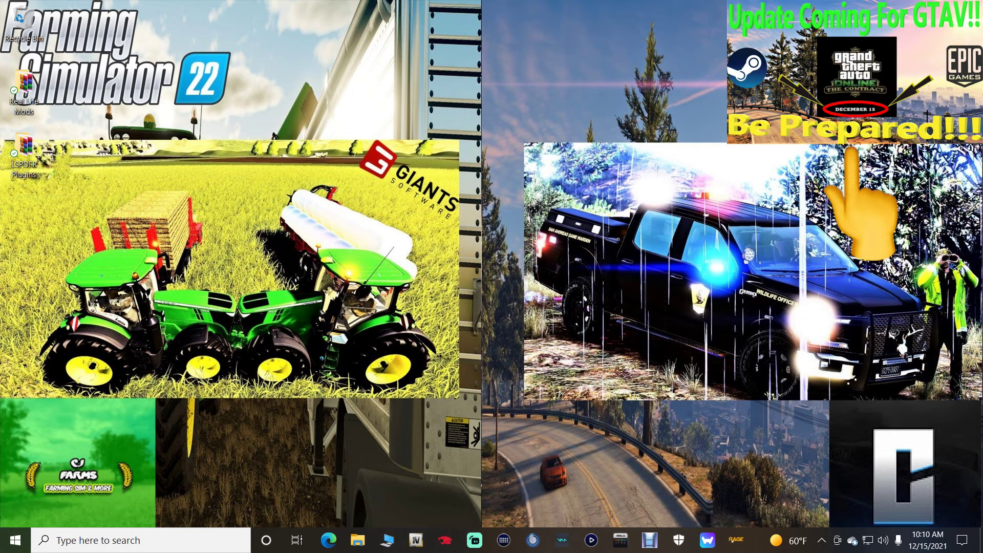
drag(888, 32, 915, 63)
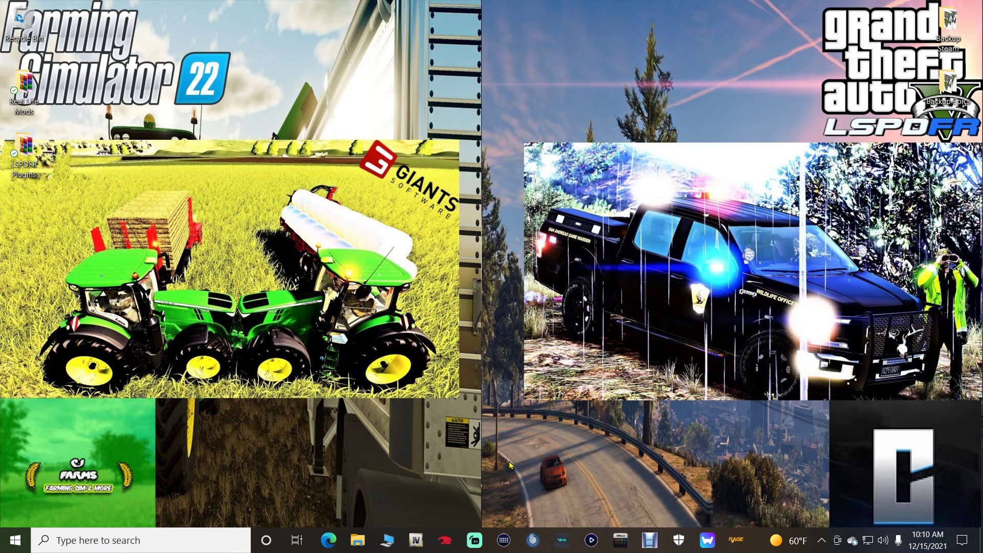
Launch RAGE Plugin Hook and read through its notice about the unsupported game patch
click(737, 541)
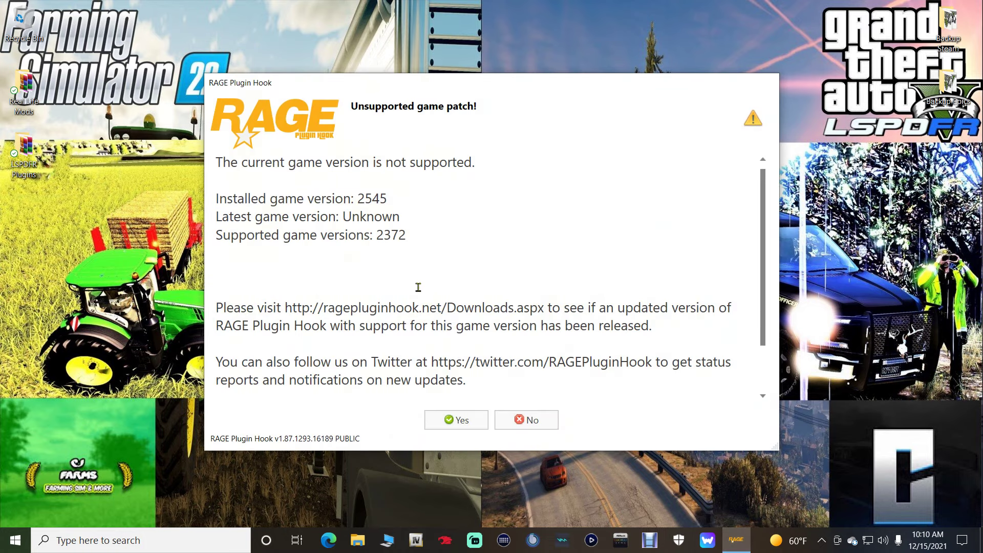
scroll(601, 243, down, 1)
scroll(601, 243, up, 1)
scroll(540, 279, down, 1)
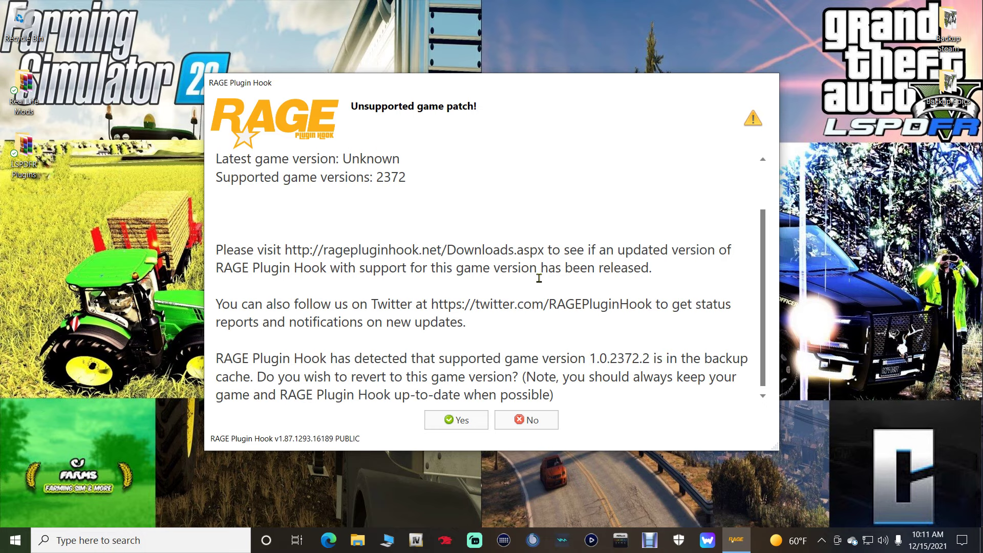
scroll(539, 278, up, 1)
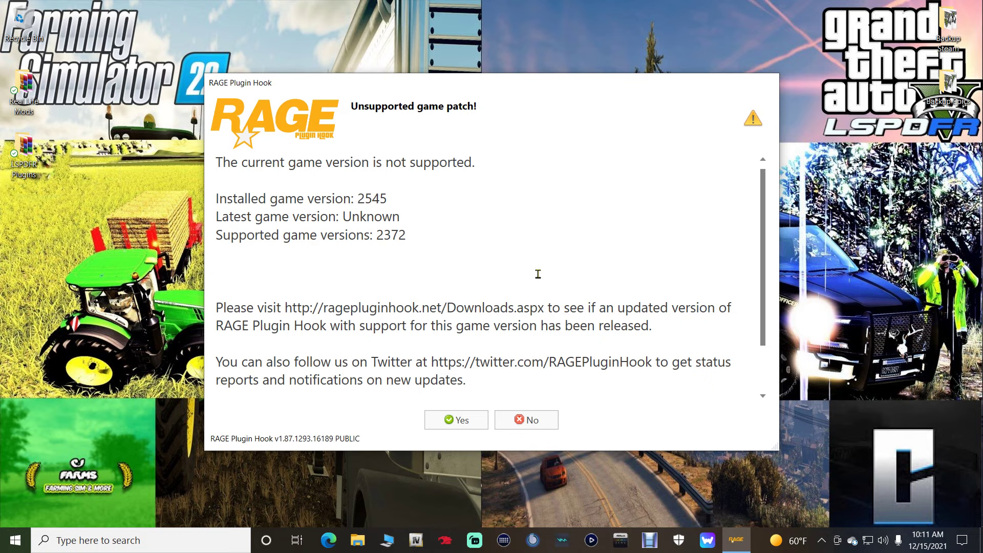
Highlight the installed and supported game versions in the notice, and accept reverting to game version 1.0.2372.2
drag(388, 199, 357, 199)
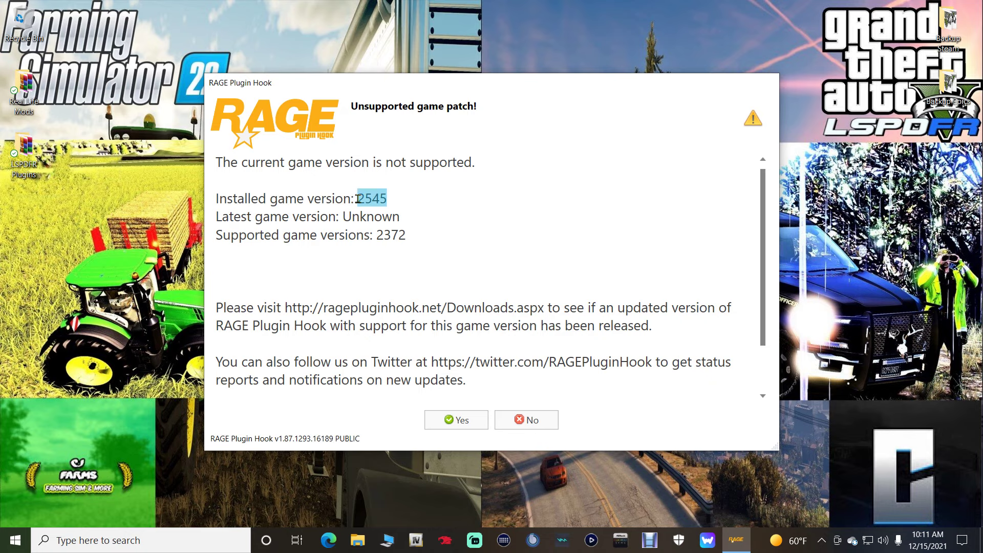
click(437, 205)
drag(426, 235, 376, 236)
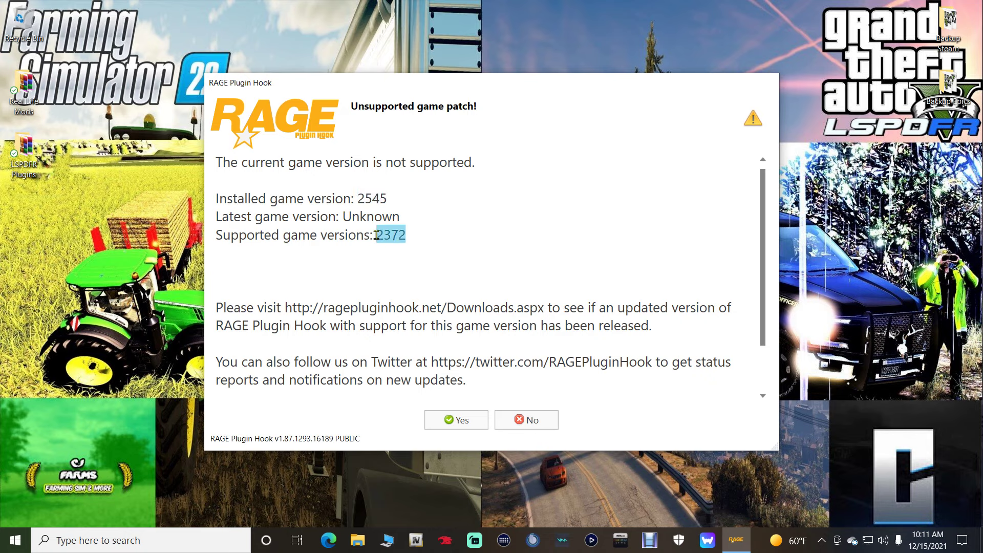
click(439, 237)
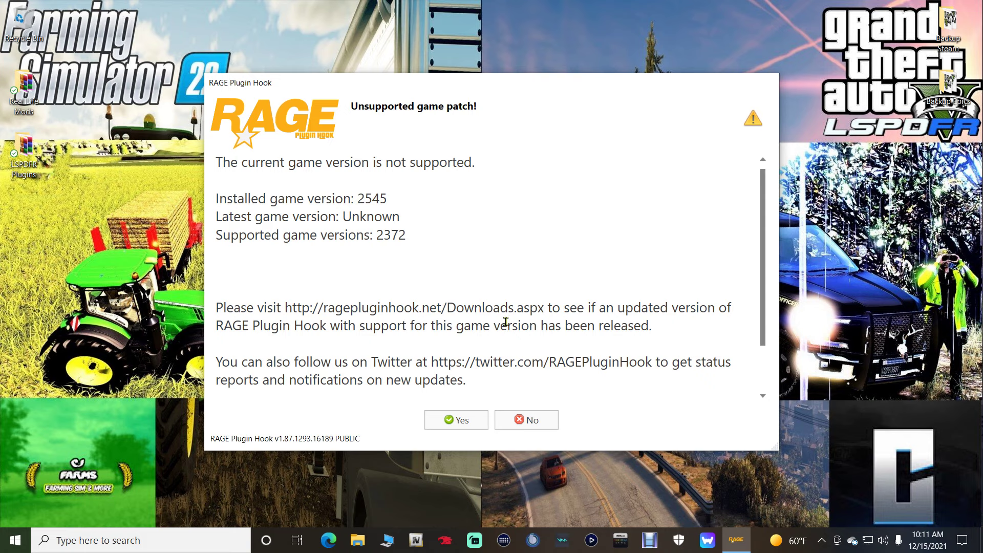
scroll(495, 327, down, 1)
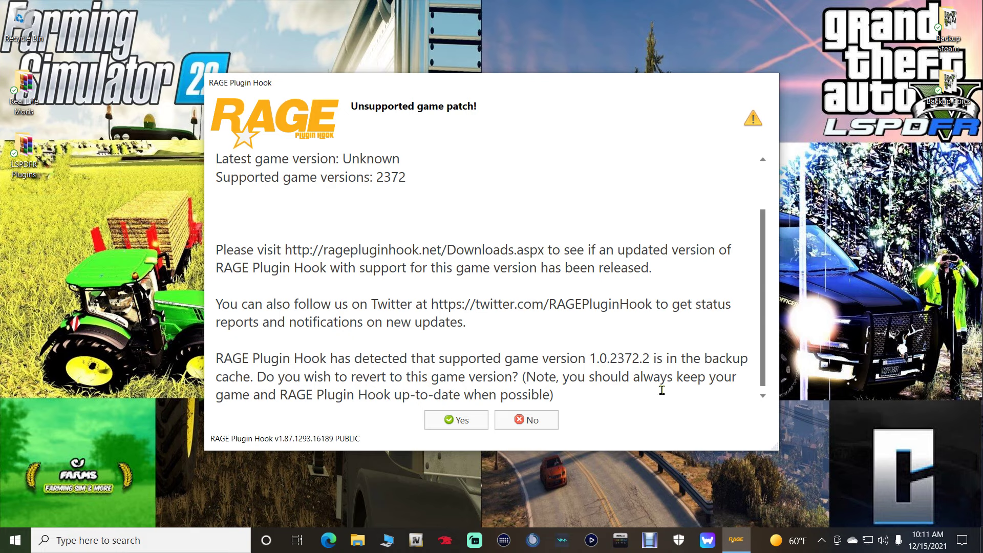
click(458, 424)
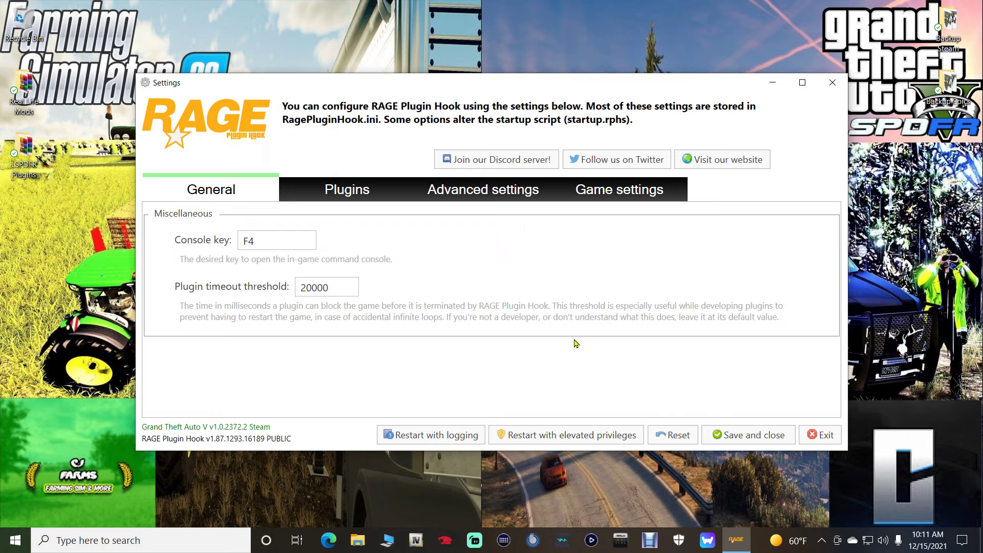
Expand the Revert game version section in RAGE Plugin Hook's game settings
mouse_move(729, 542)
click(609, 197)
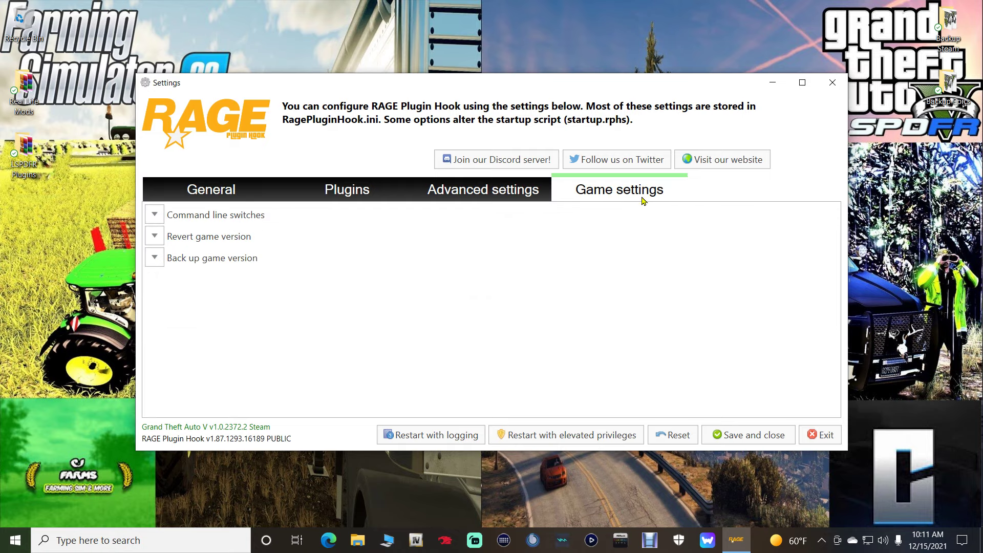
click(154, 239)
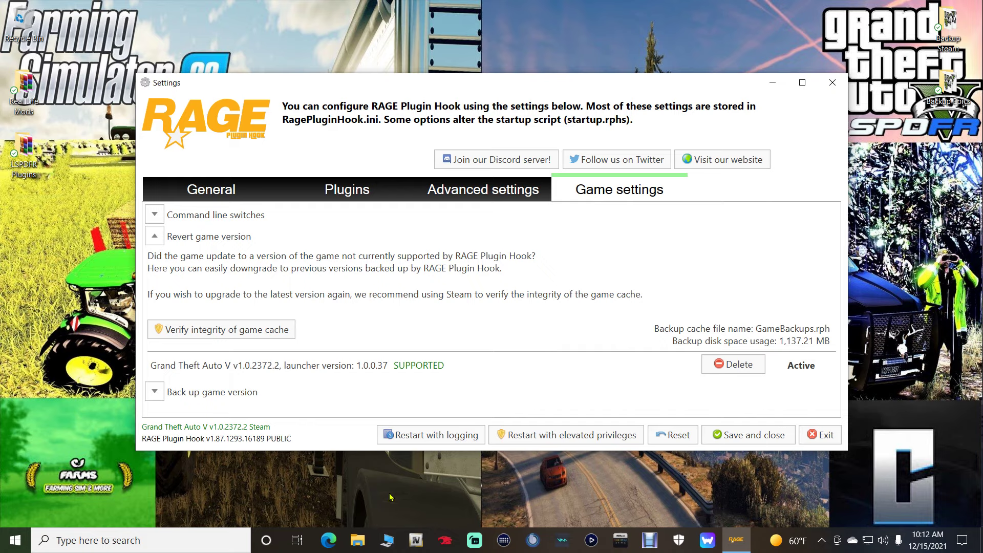
Check the GTA5 application's file version in the main Grand Theft Auto V folder and refresh the listing
right_click(357, 540)
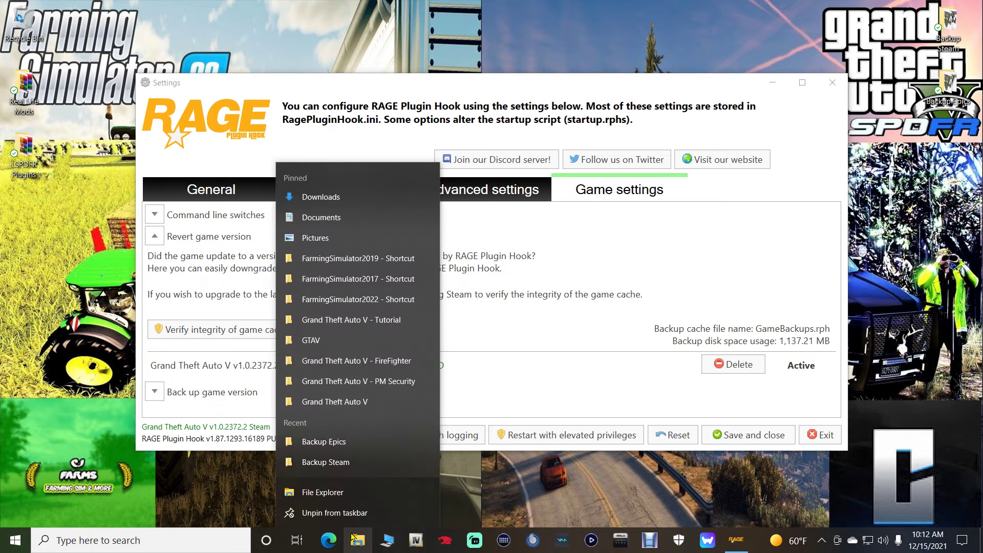
click(348, 402)
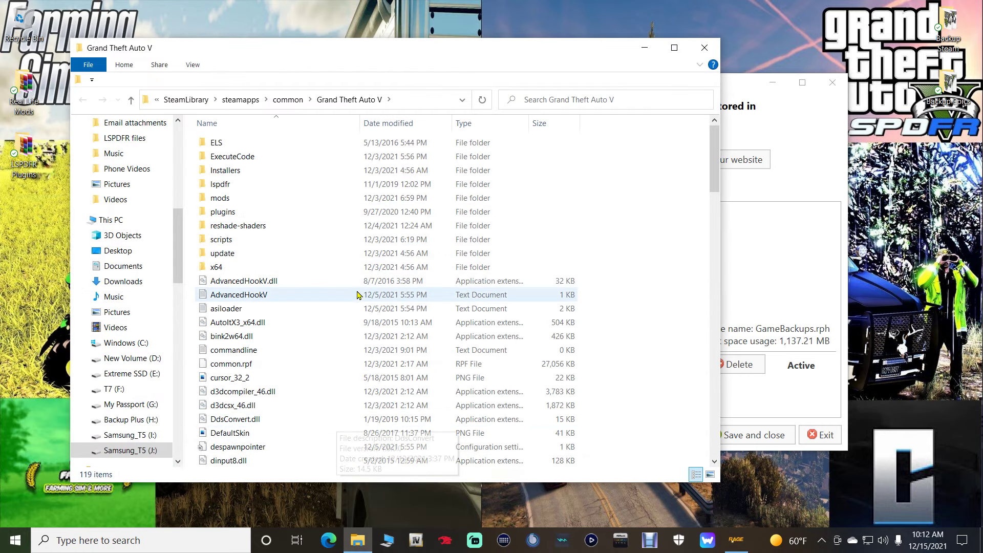
scroll(357, 293, down, 8)
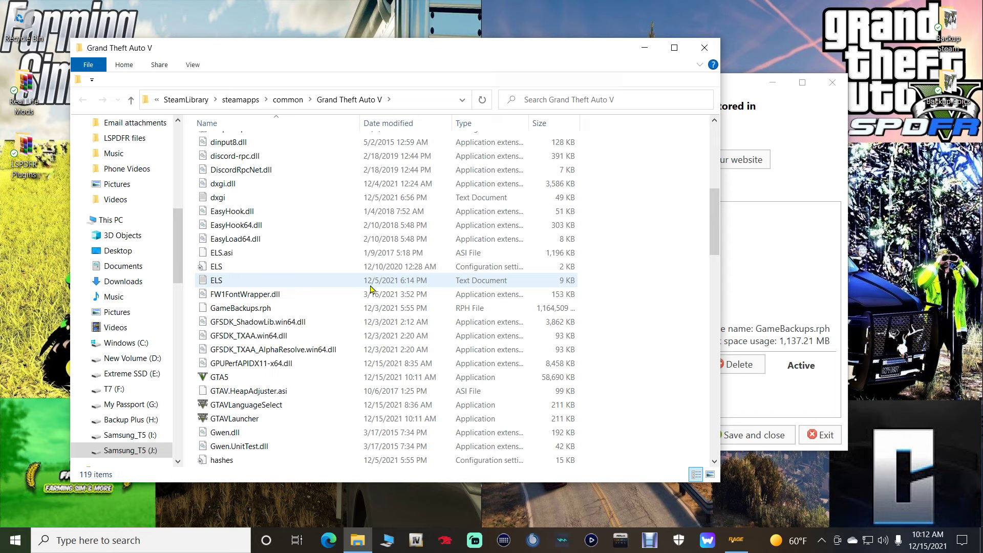
mouse_move(233, 296)
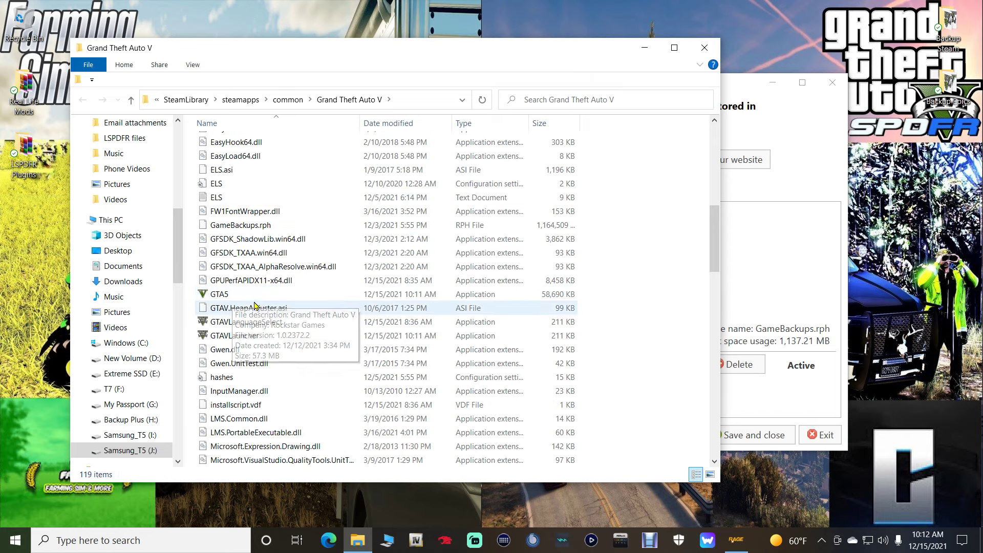
click(482, 100)
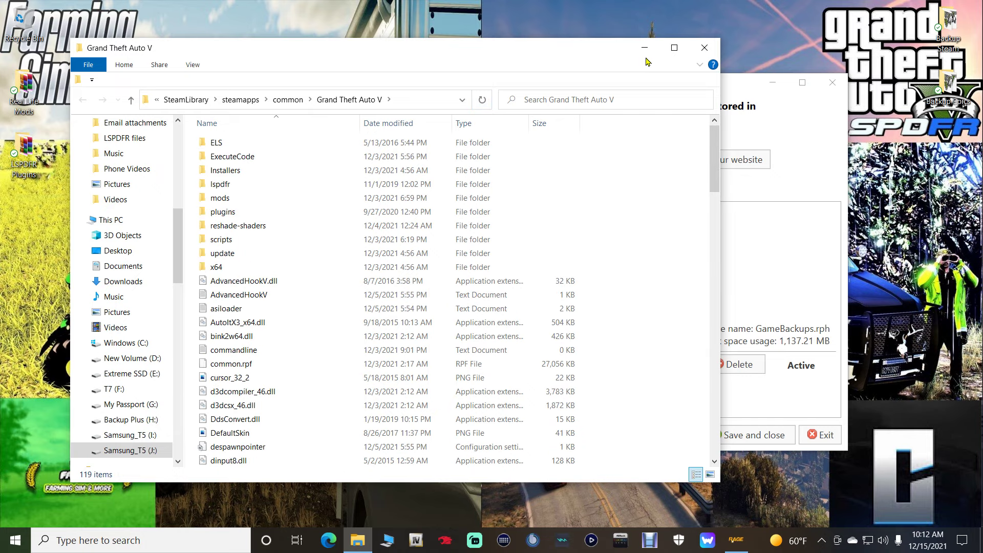
Close the Grand Theft Auto V folder window, return to RAGE Plugin Hook's General settings, and save and close them
click(704, 48)
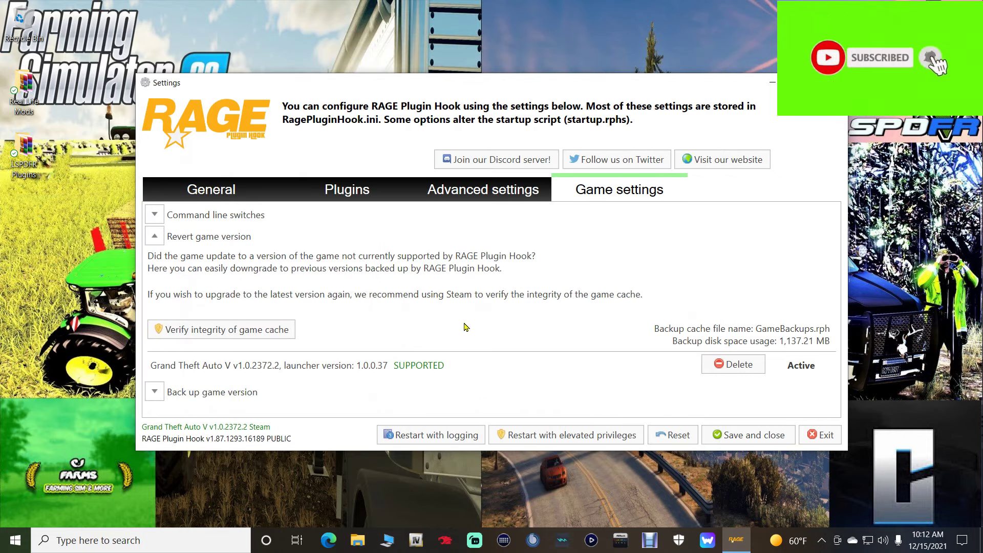
click(303, 192)
click(223, 195)
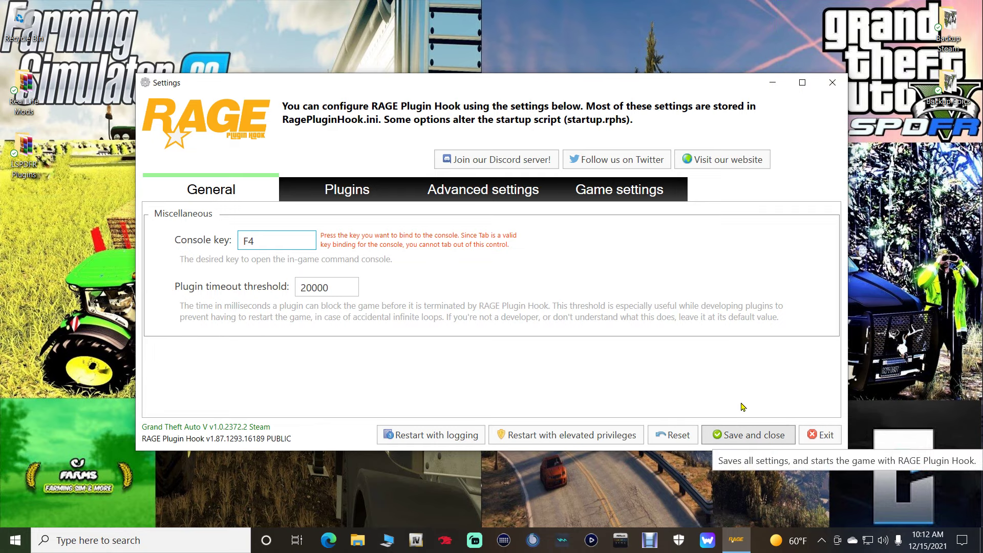
click(736, 432)
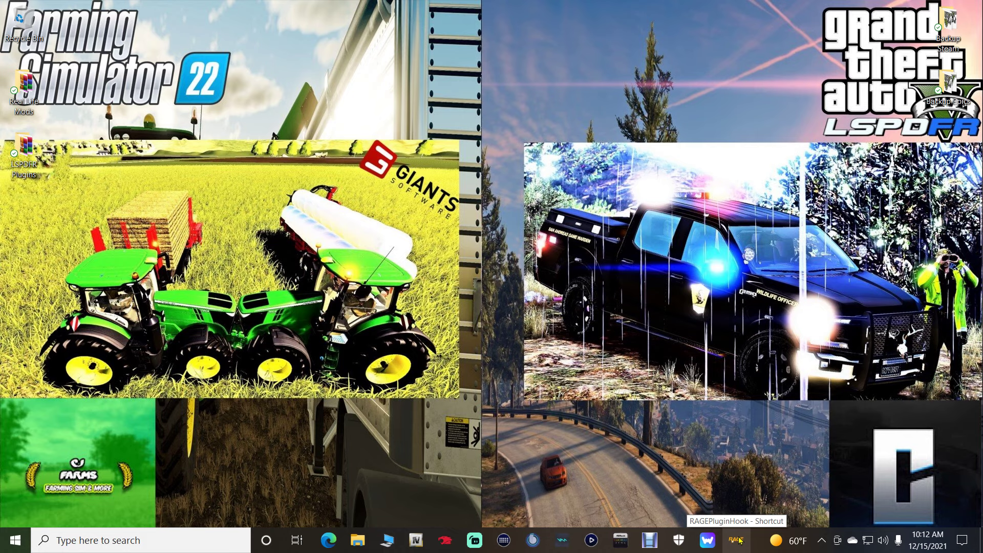
Launch the game through RAGE Plugin Hook and allow Steam Client Service to make changes to the device
click(739, 541)
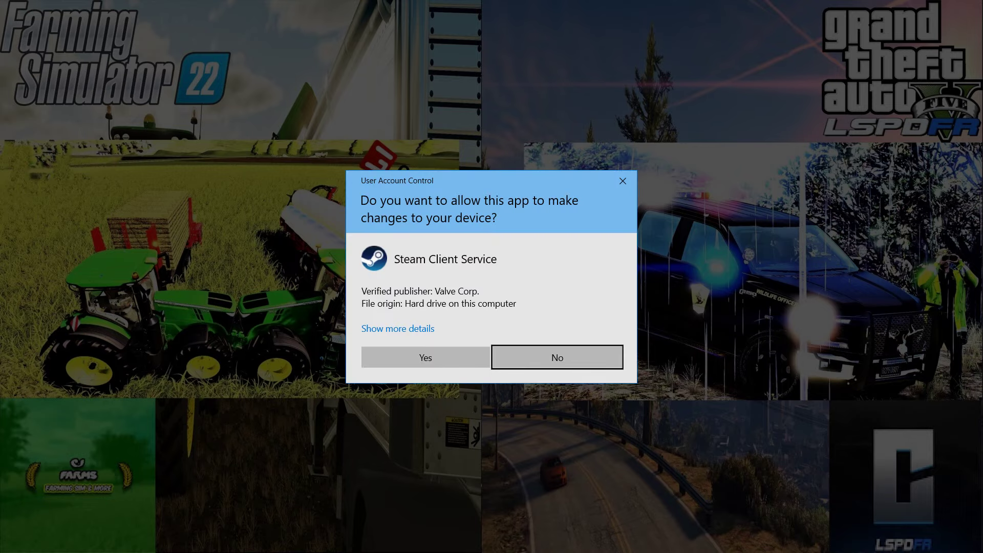
click(426, 357)
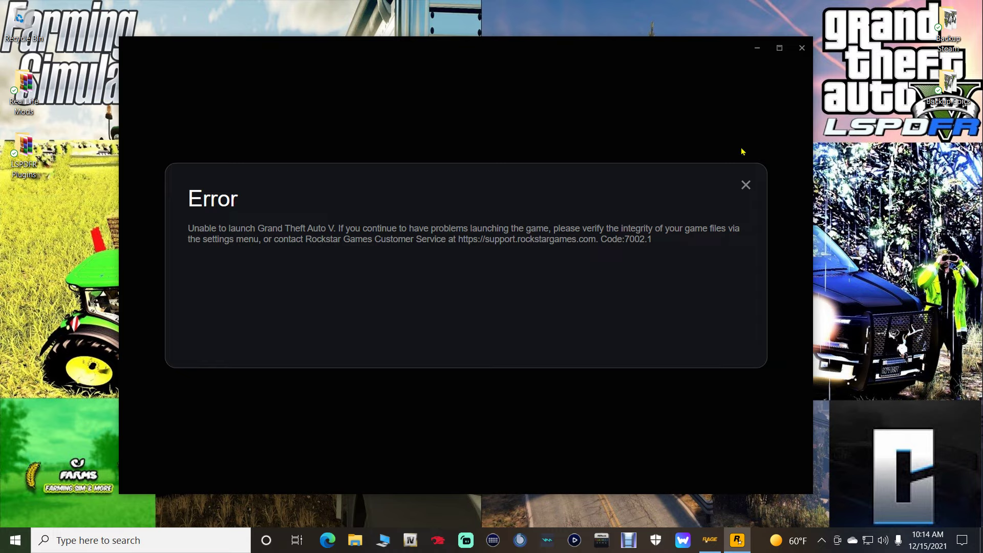
Dismiss the launch error, close the Rockstar Games launcher window, and cancel RAGE Plugin Hook's launch
click(746, 184)
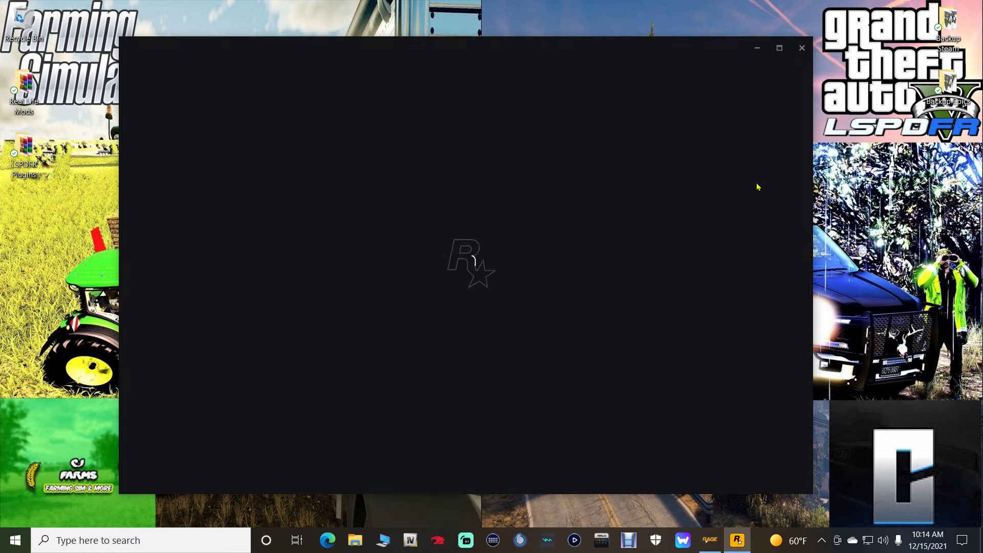
click(802, 48)
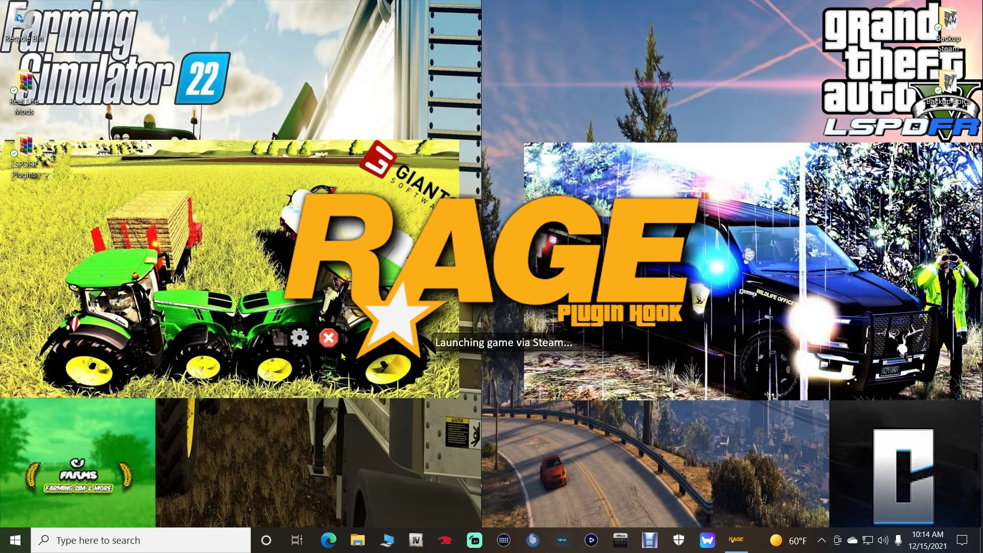
click(328, 339)
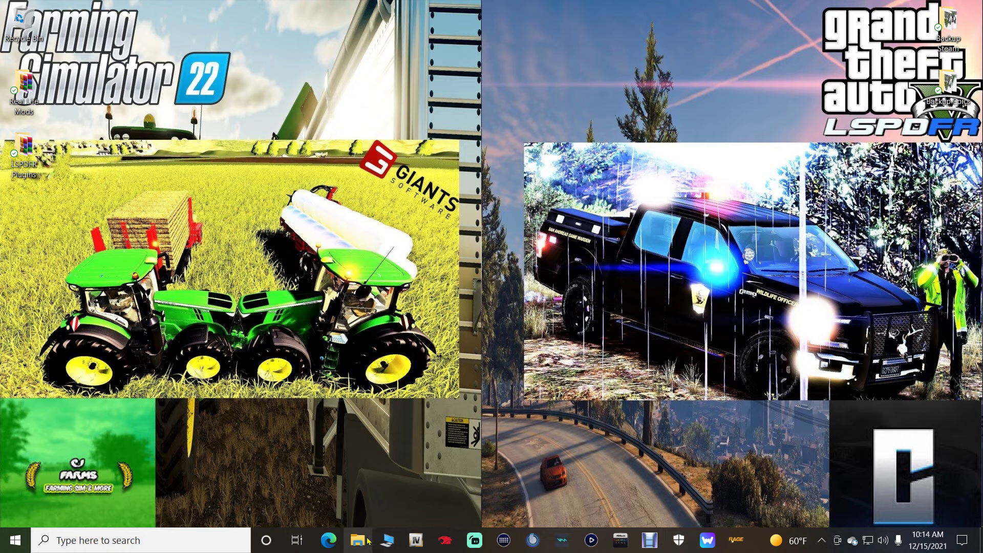
Open the Steam Grand Theft Auto V folder and the Epic Games GTAV folder in separate windows, and minimize the GTAV window
right_click(368, 541)
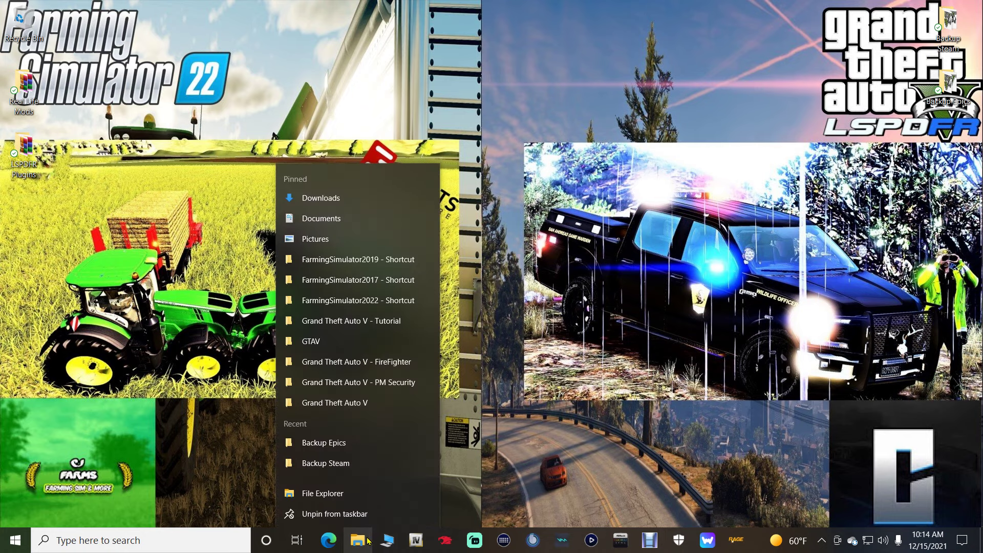
click(357, 403)
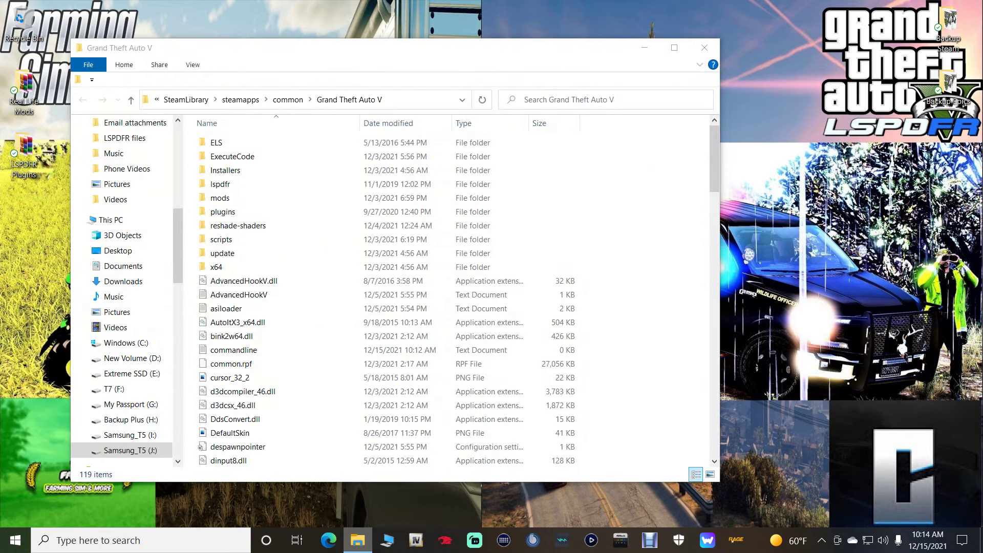
right_click(357, 541)
click(325, 318)
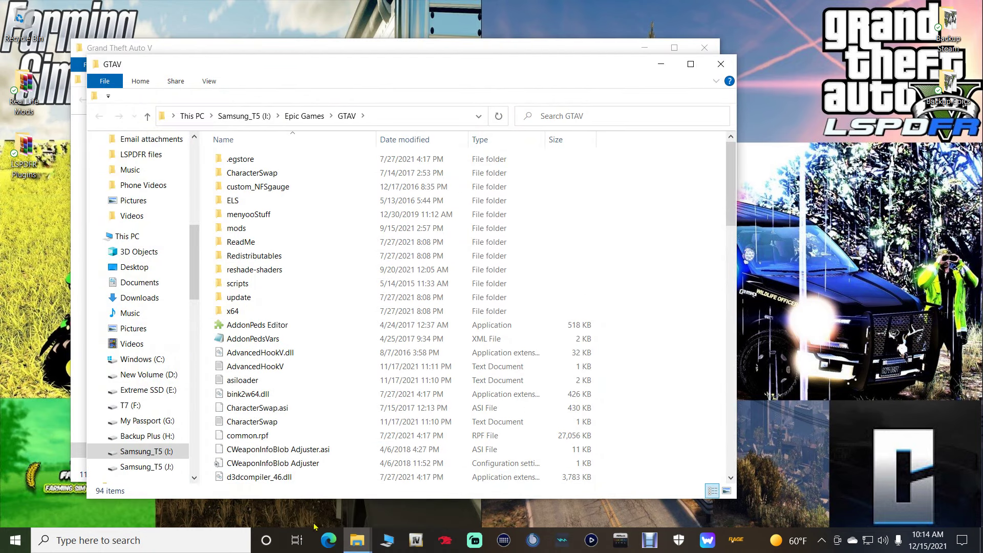
drag(431, 65, 410, 48)
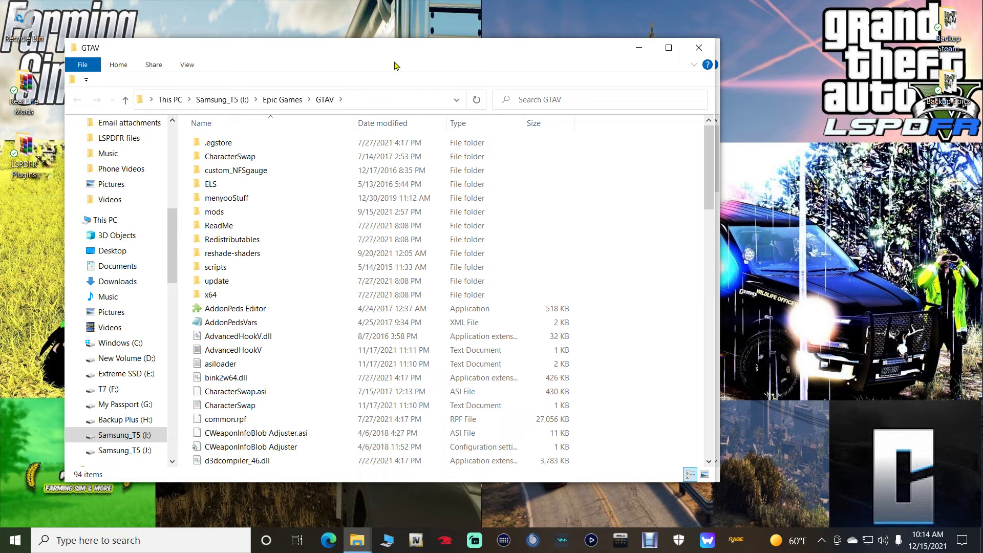
click(638, 48)
drag(439, 55, 379, 29)
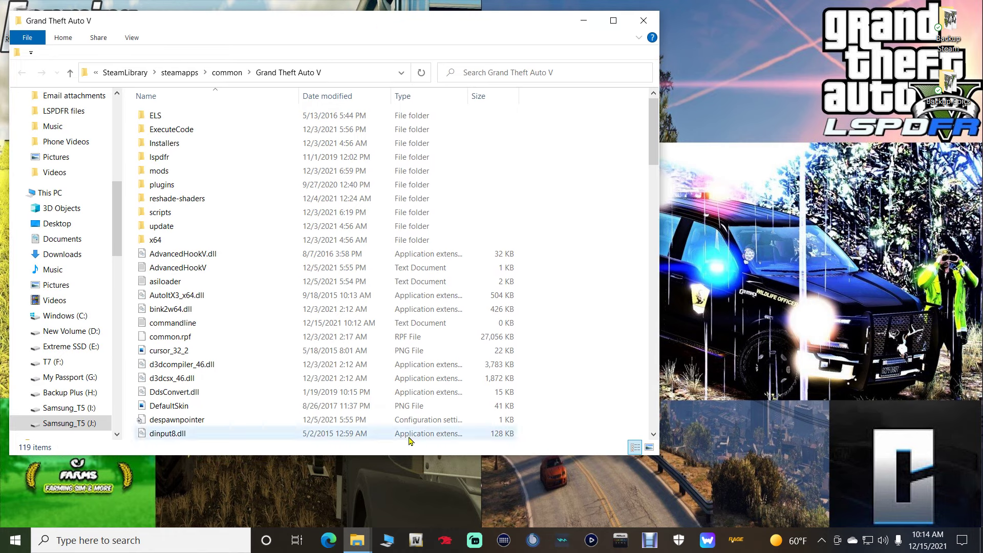
Restore the Epic Games GTAV folder window and shift it over the Grand Theft Auto V window
mouse_move(358, 539)
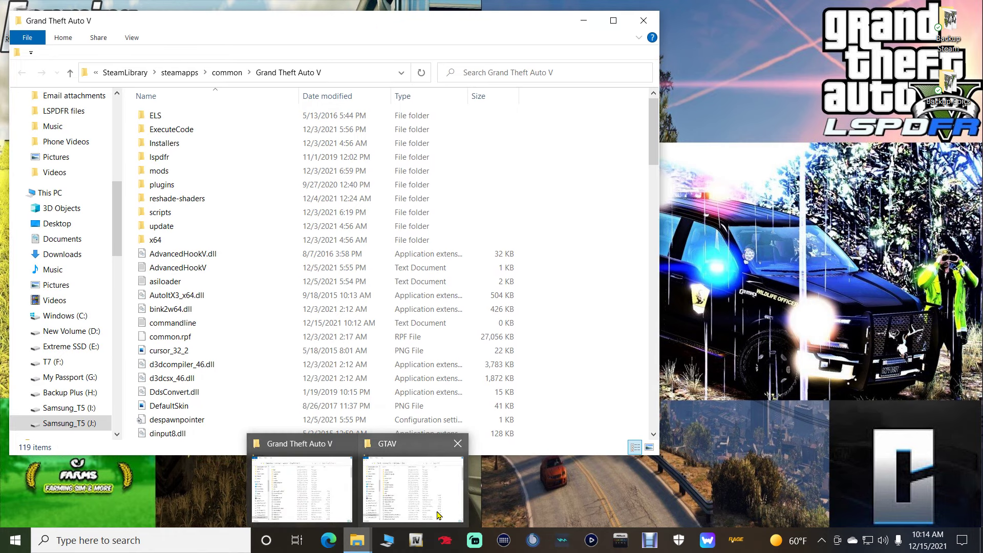
mouse_move(416, 499)
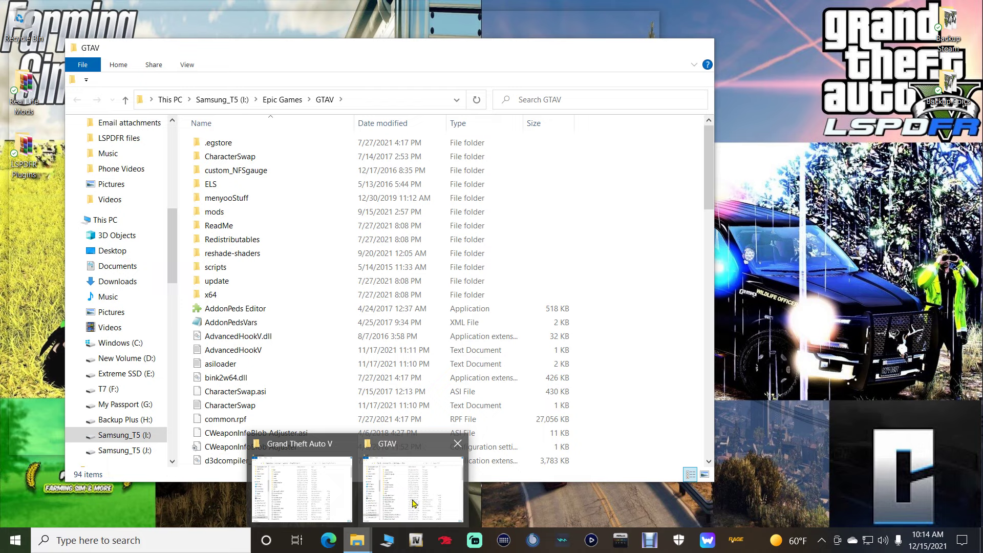
click(414, 503)
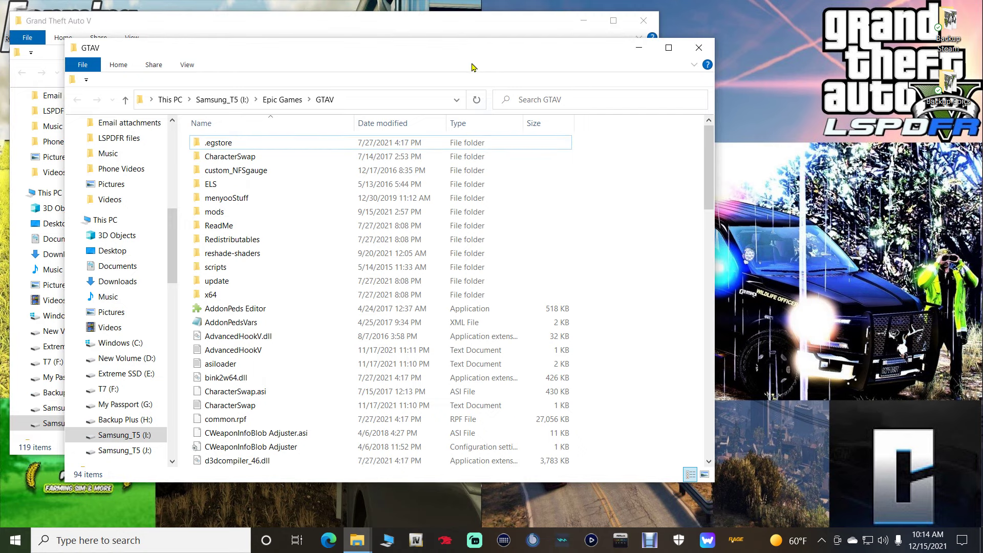
drag(492, 54, 450, 34)
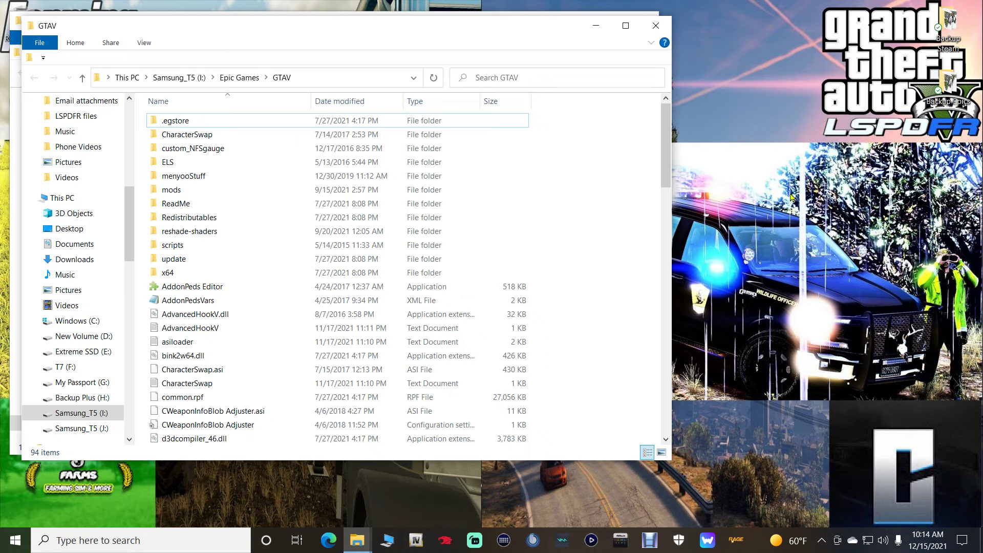
Open the Backup Epics folder from the desktop and arrange its window beside the GTAV folder window
click(938, 43)
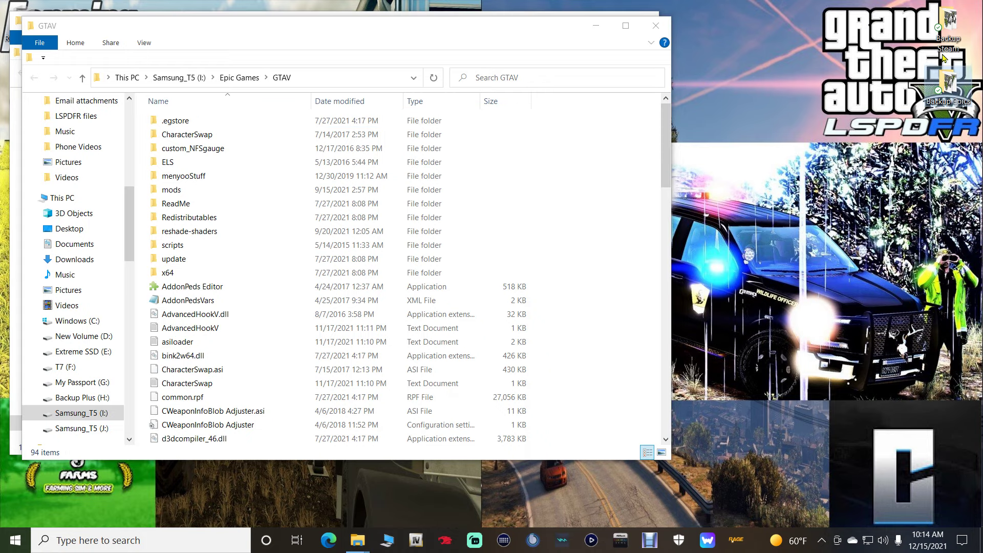
click(944, 92)
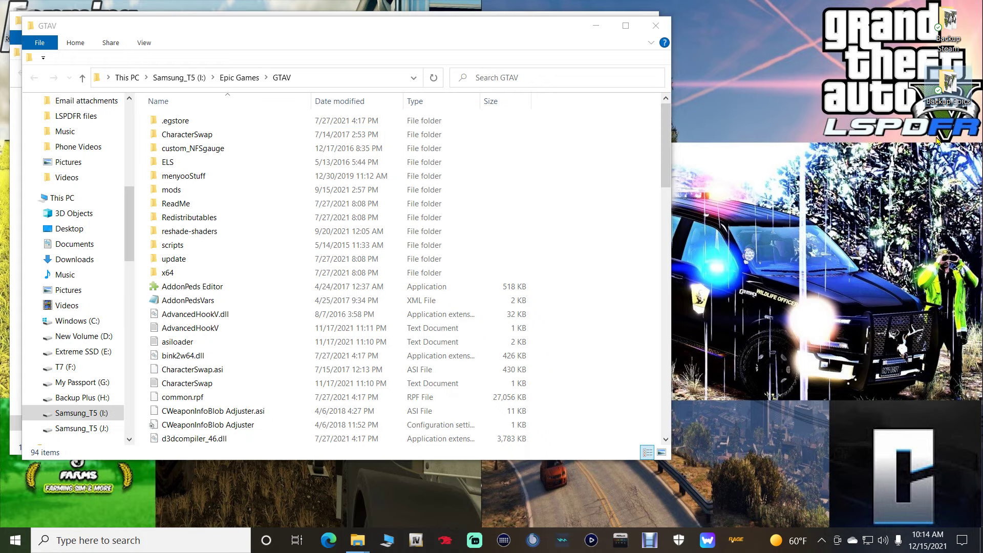
double_click(944, 93)
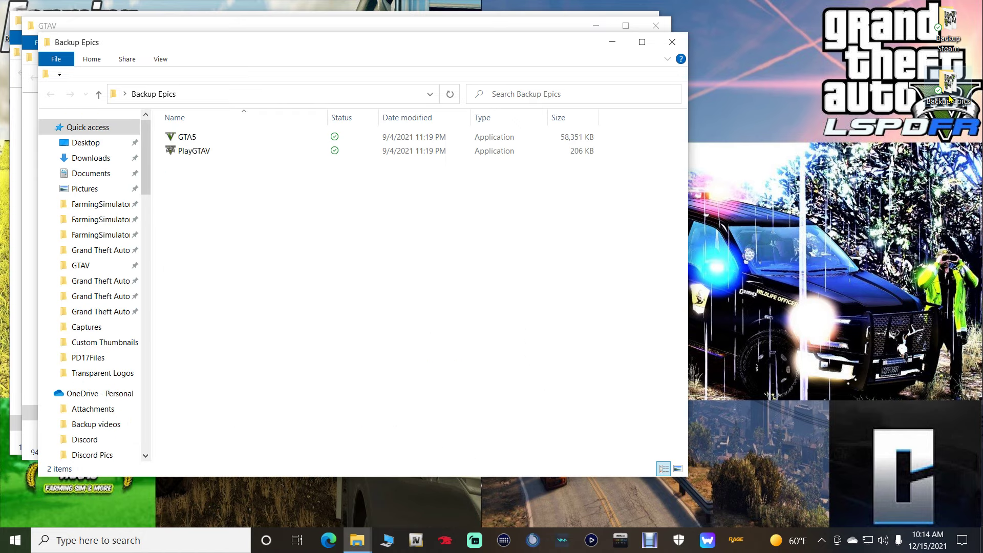
drag(518, 55, 777, 75)
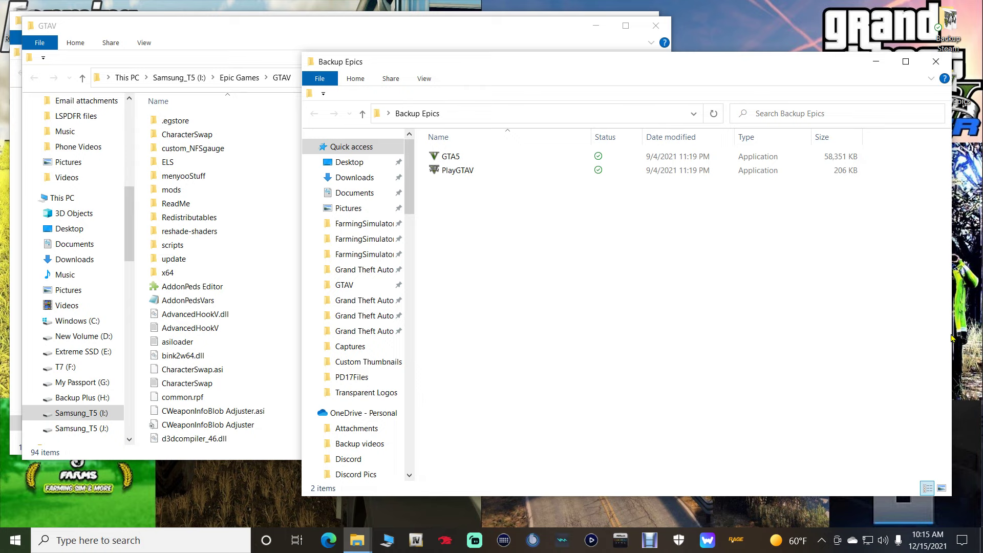
drag(952, 337, 924, 321)
drag(590, 68, 968, 37)
drag(492, 29, 477, 29)
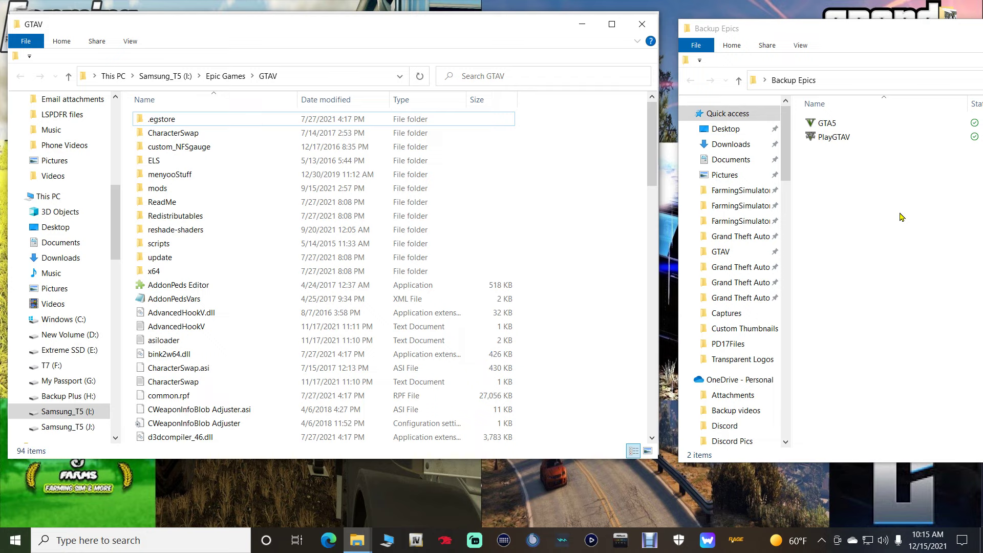
click(825, 141)
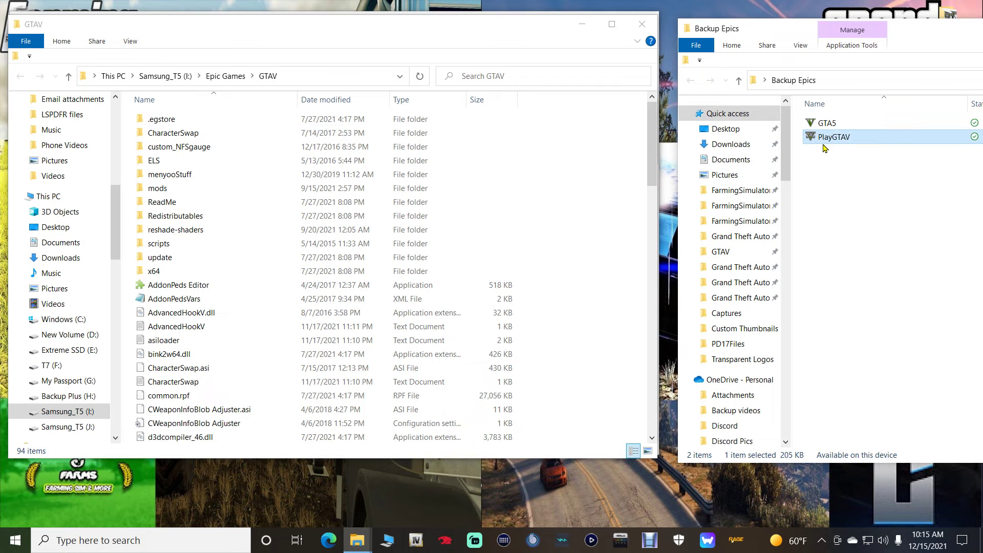
click(850, 182)
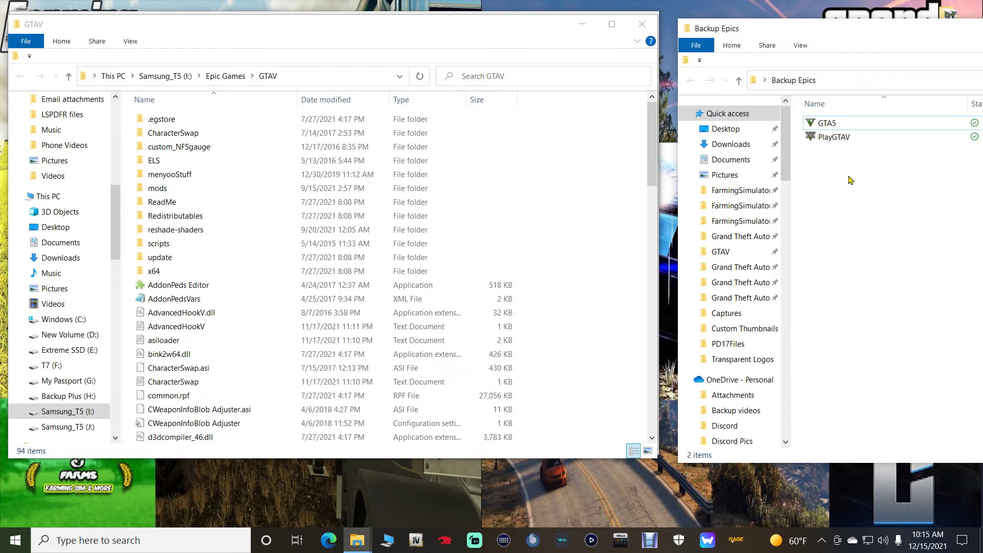
drag(878, 40, 856, 34)
Check the GTA5 application's file version in the Epic Games GTAV folder and refresh the listing
scroll(513, 181, down, 4)
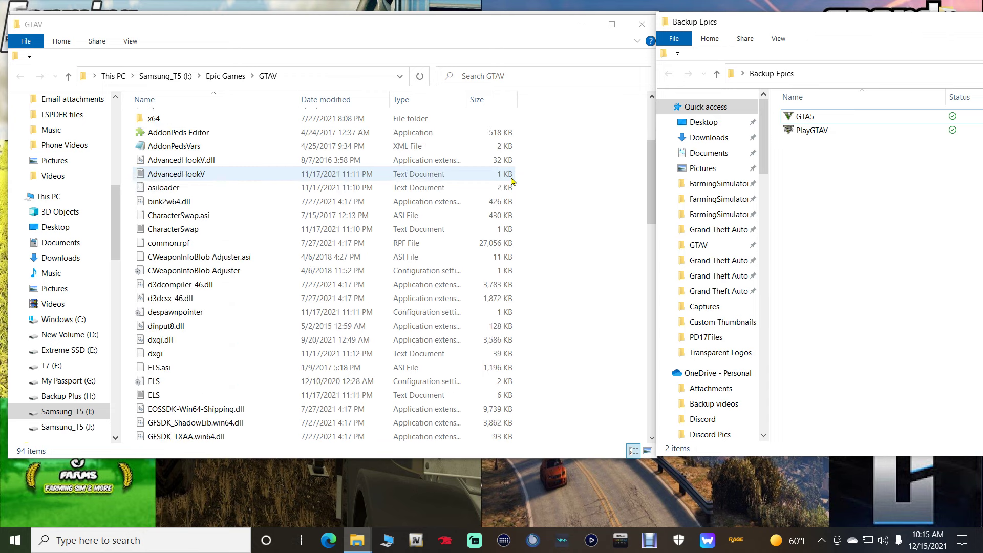
scroll(513, 180, down, 7)
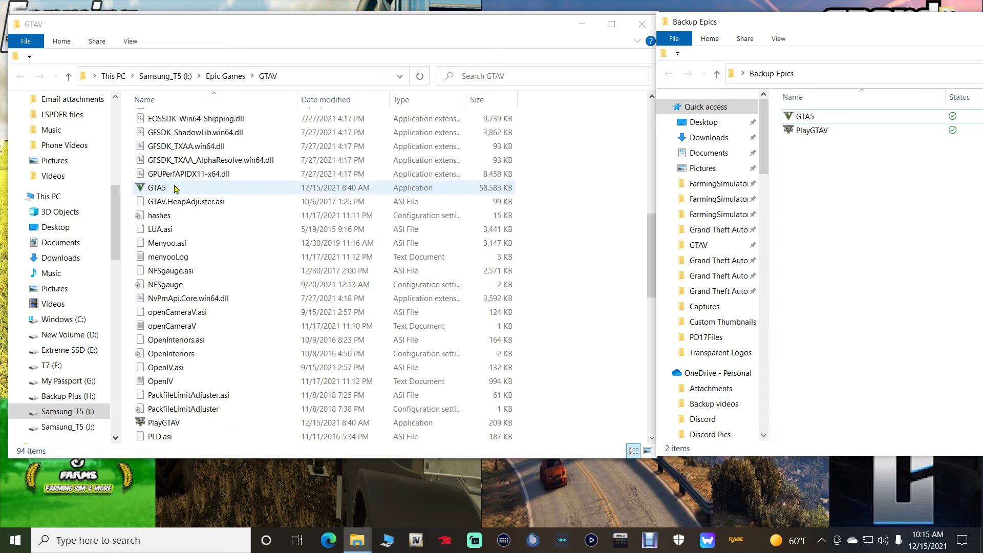
click(174, 188)
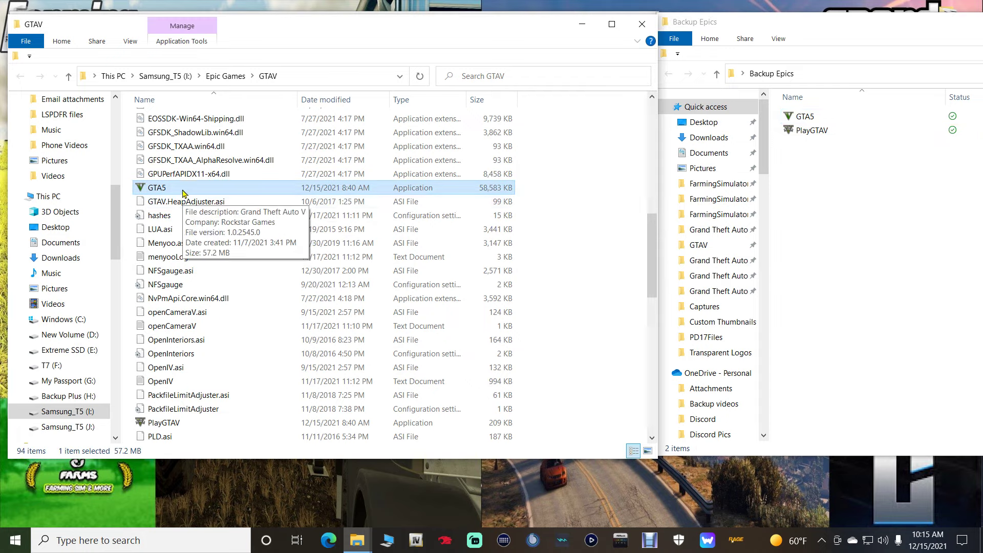
click(592, 138)
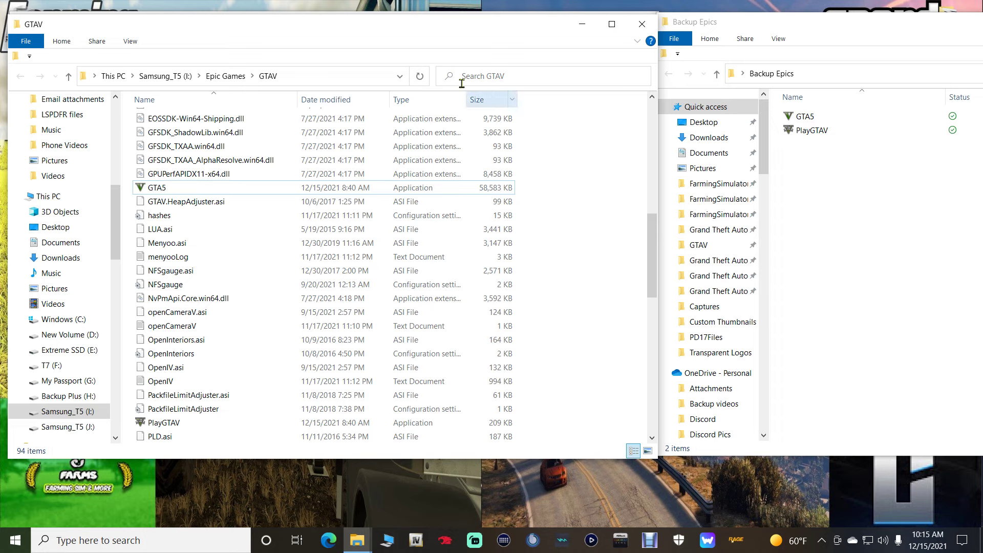
click(427, 77)
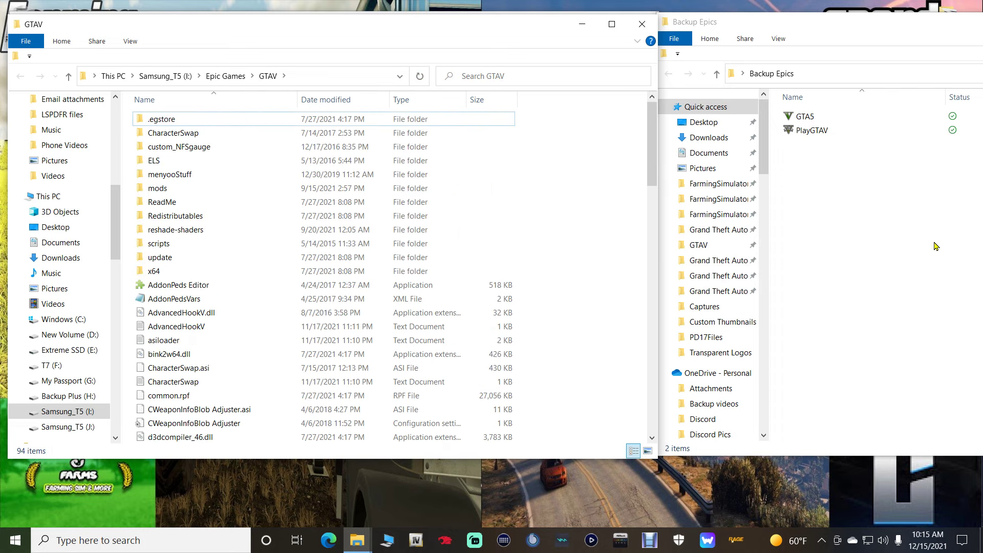
Copy GTA5 and PlayGTAV from Backup Epics into the GTAV folder, replacing the existing files
drag(961, 261, 828, 117)
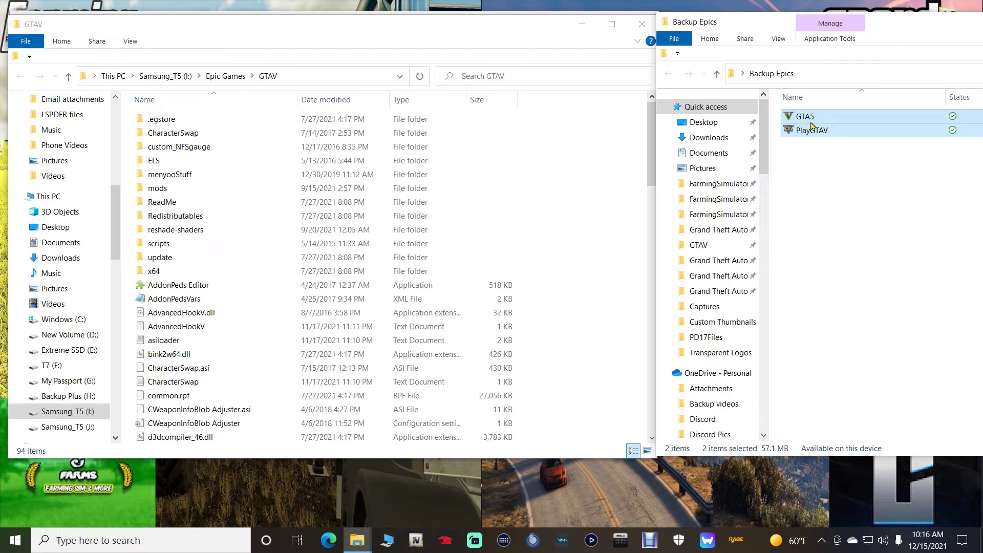
drag(809, 117, 589, 369)
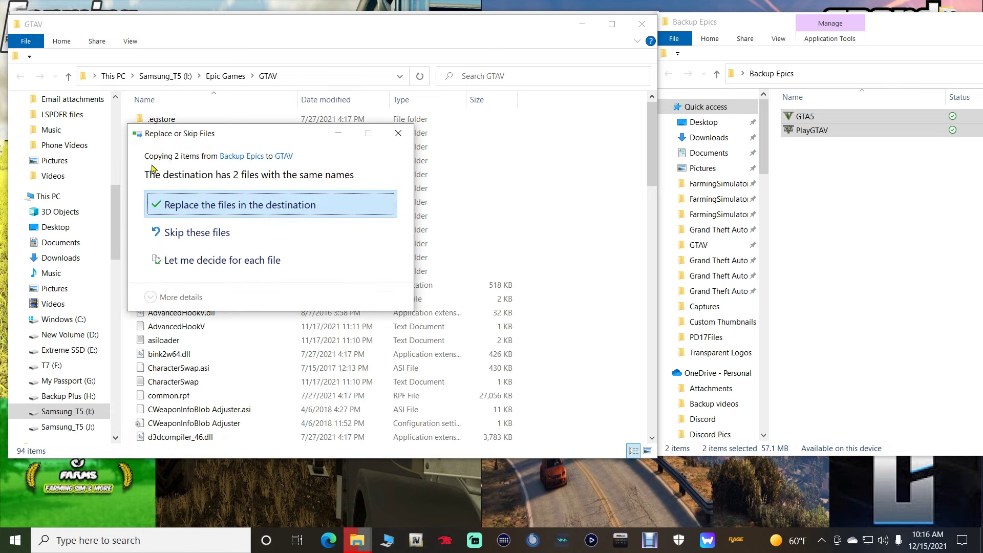
click(254, 204)
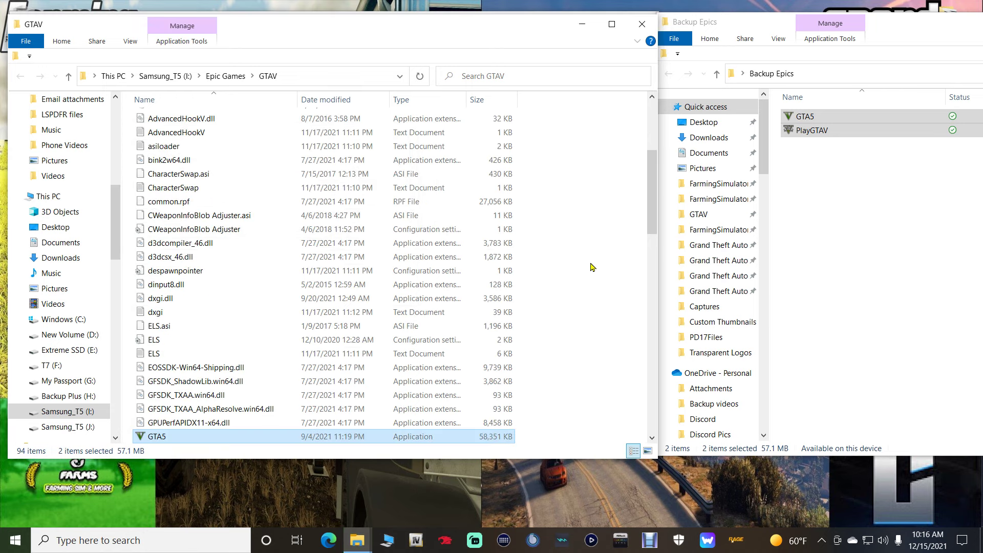
Refresh the GTAV folder and check the file version of the replaced GTA5 application
click(419, 75)
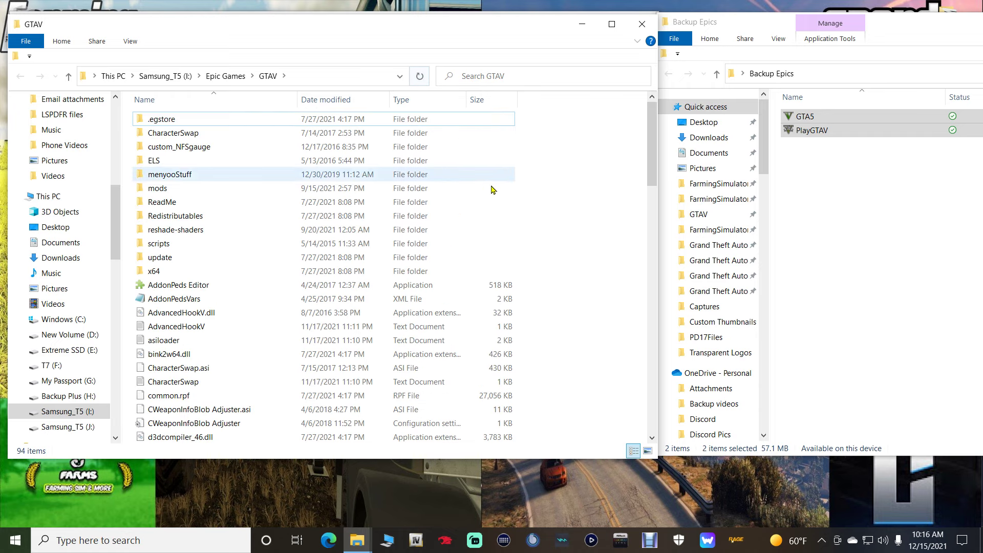
scroll(492, 189, down, 10)
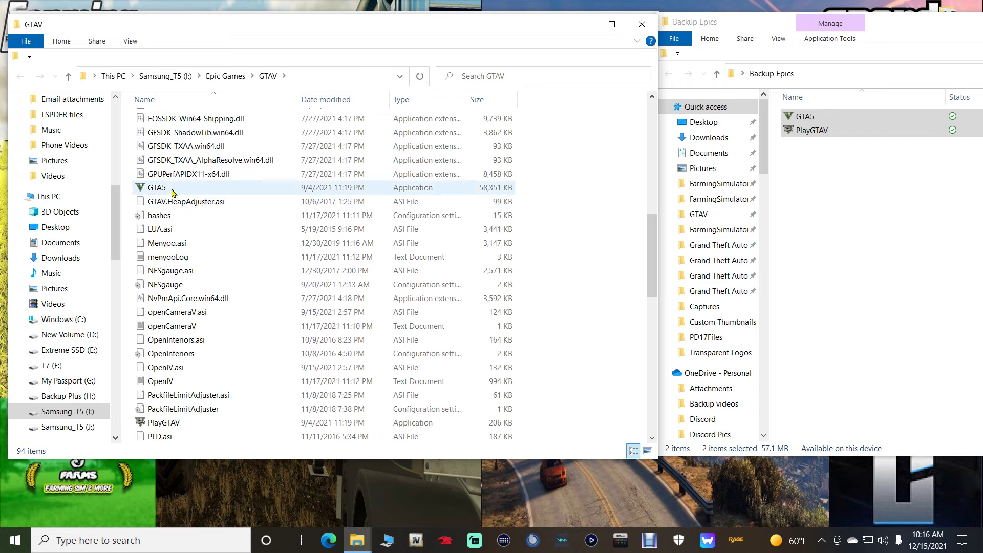
mouse_move(170, 193)
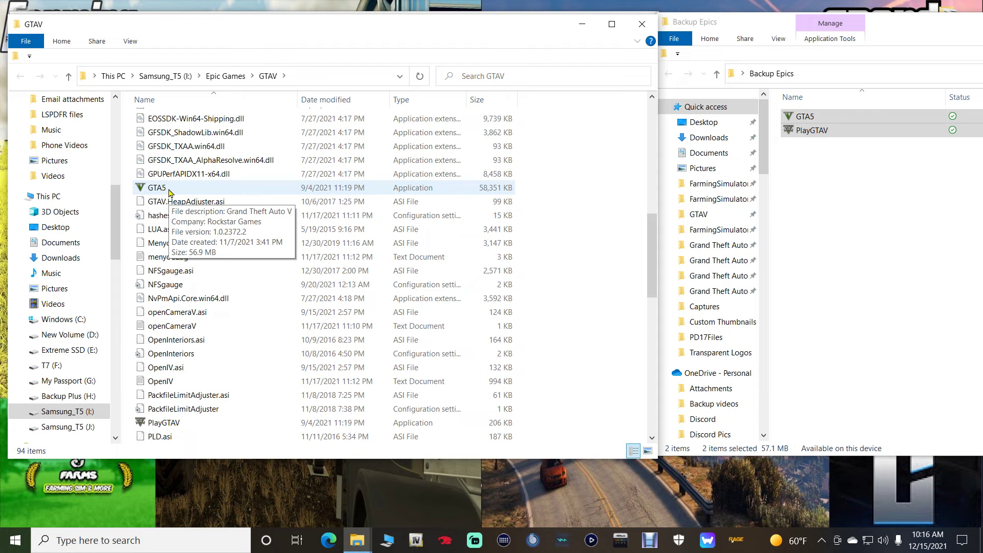
Close the Epic GTAV and Backup Epics folders, and open Backup Steam from the desktop beside the Steam Grand Theft Auto V folder
click(425, 81)
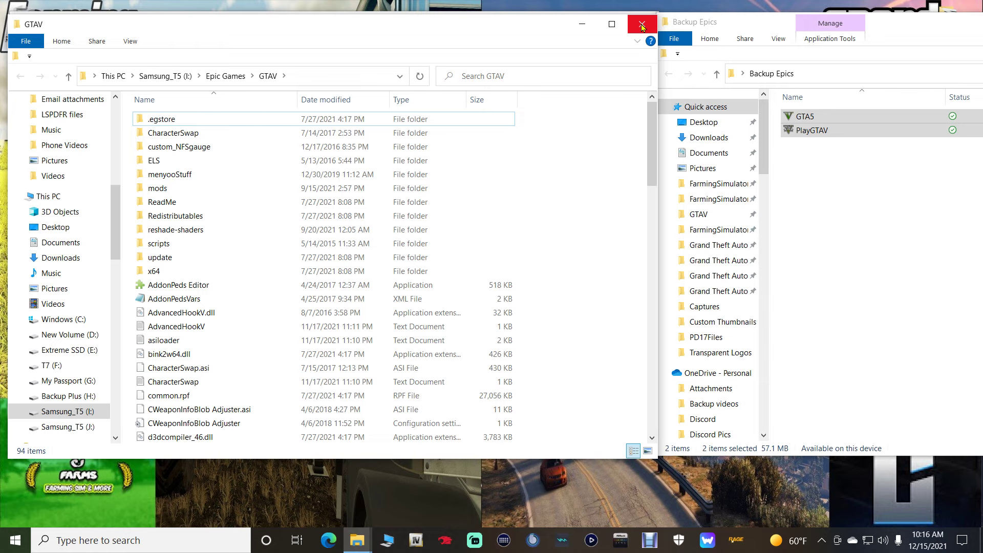
click(641, 25)
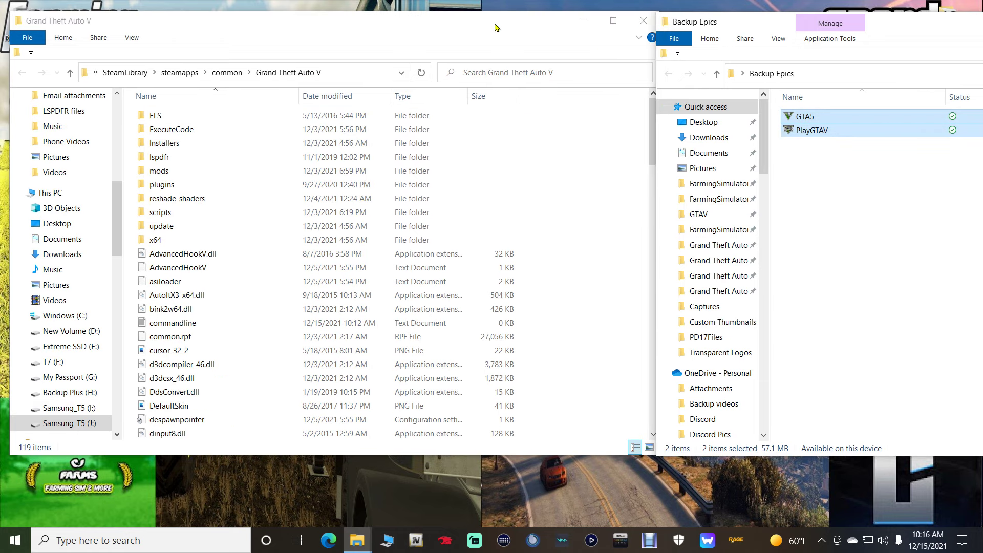
drag(497, 26, 486, 25)
drag(876, 30, 504, 37)
click(909, 24)
double_click(948, 36)
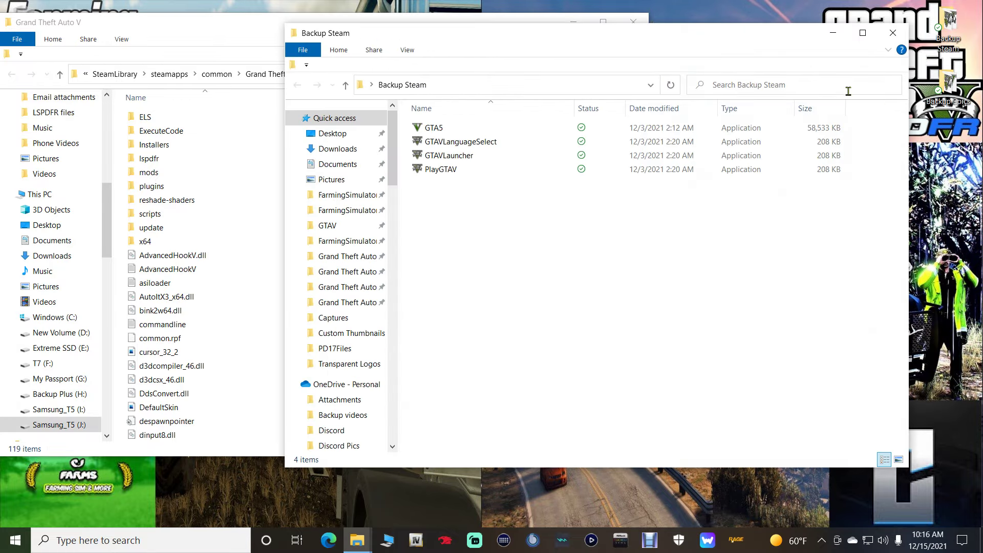
drag(676, 48, 939, 31)
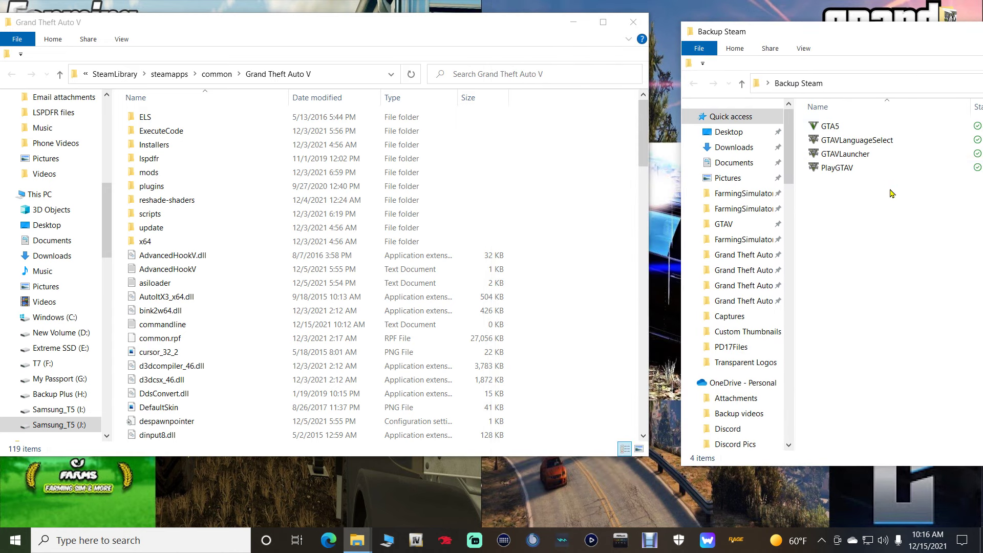
Check the GTA5 application's file version in the Steam Grand Theft Auto V folder and return to the start of the file list
scroll(589, 247, down, 7)
scroll(580, 249, down, 4)
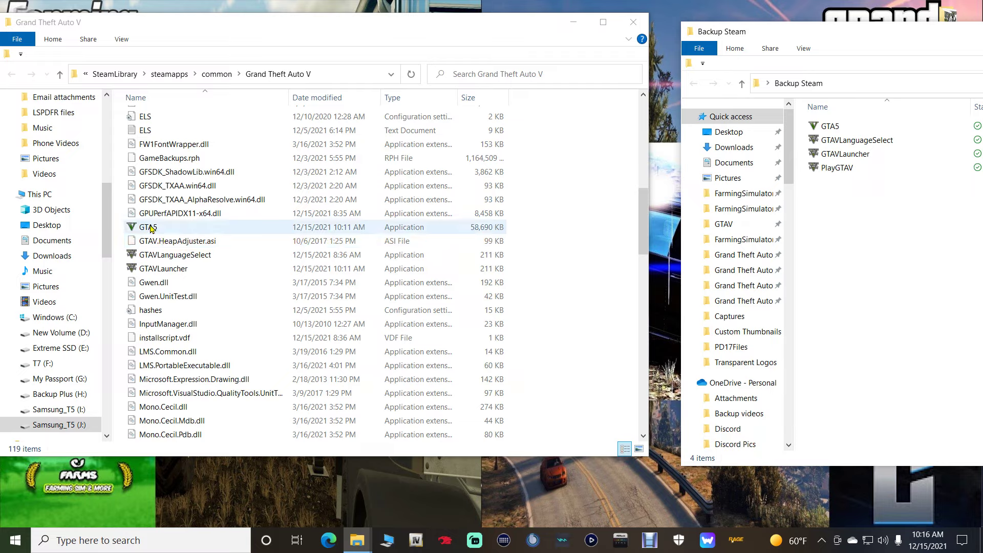
click(152, 228)
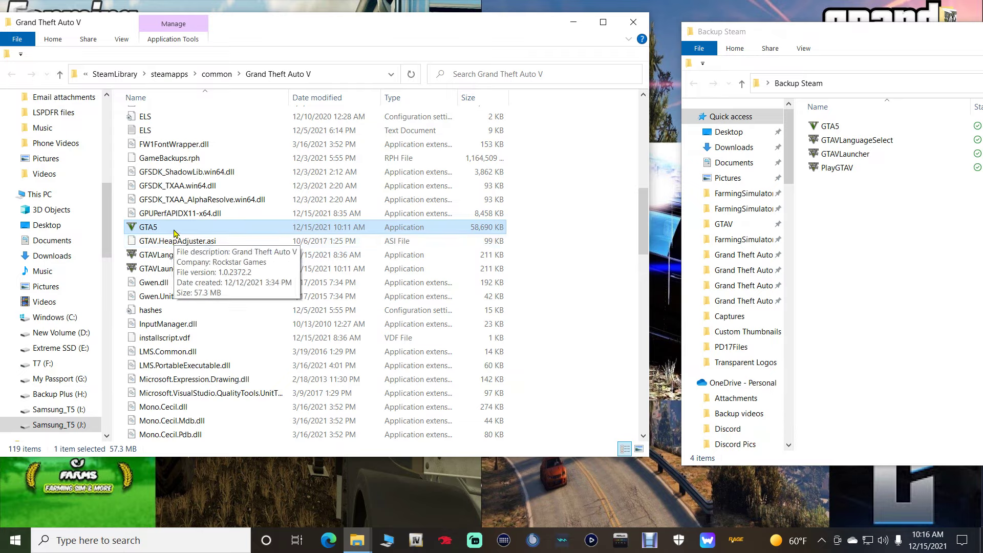
click(574, 248)
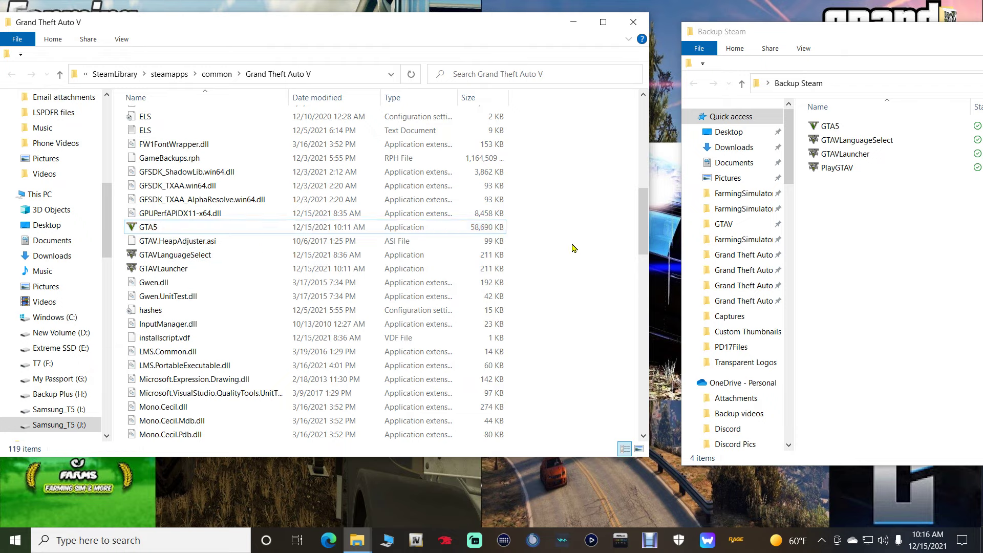
scroll(601, 236, up, 5)
scroll(599, 237, up, 6)
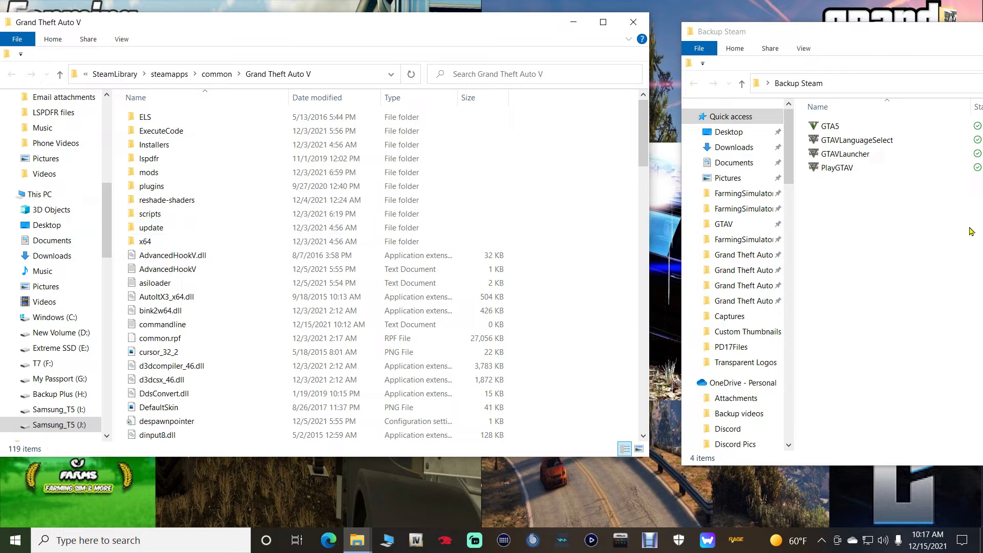
Copy GTA5, GTAVLanguageSelect, GTAVLauncher and PlayGTAV from Backup Steam into Grand Theft Auto V, replacing the existing files, and close the backup folder
drag(934, 276, 836, 125)
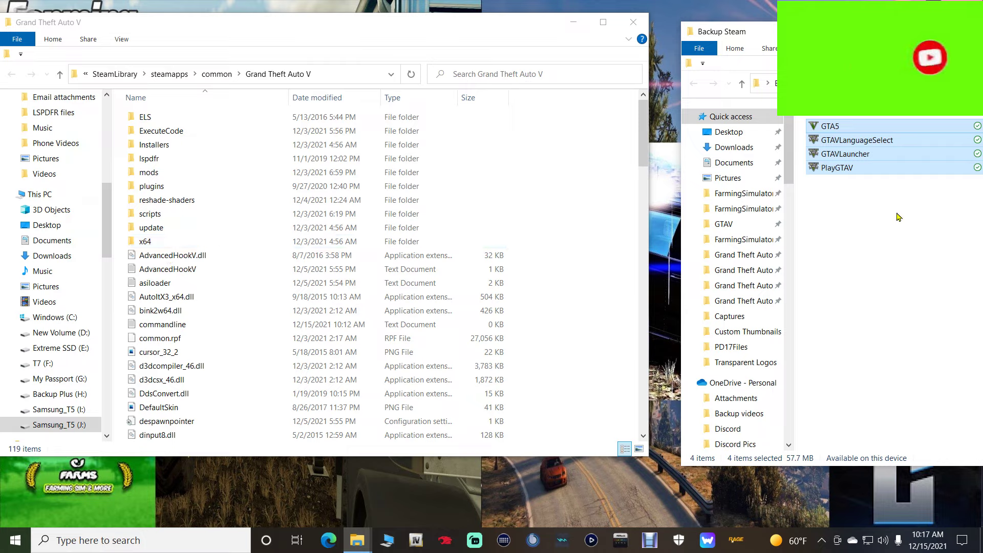
drag(832, 170, 597, 372)
drag(597, 372, 596, 372)
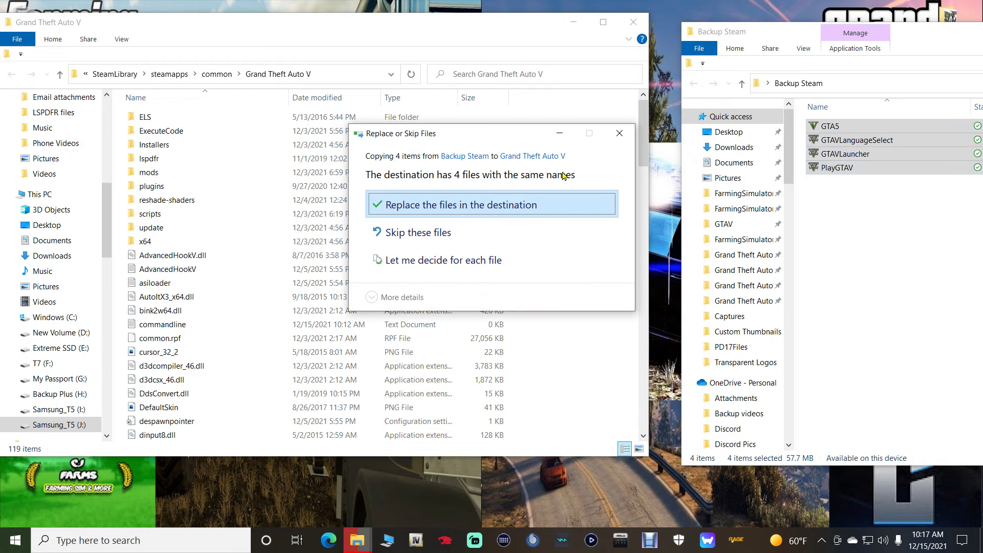
click(453, 204)
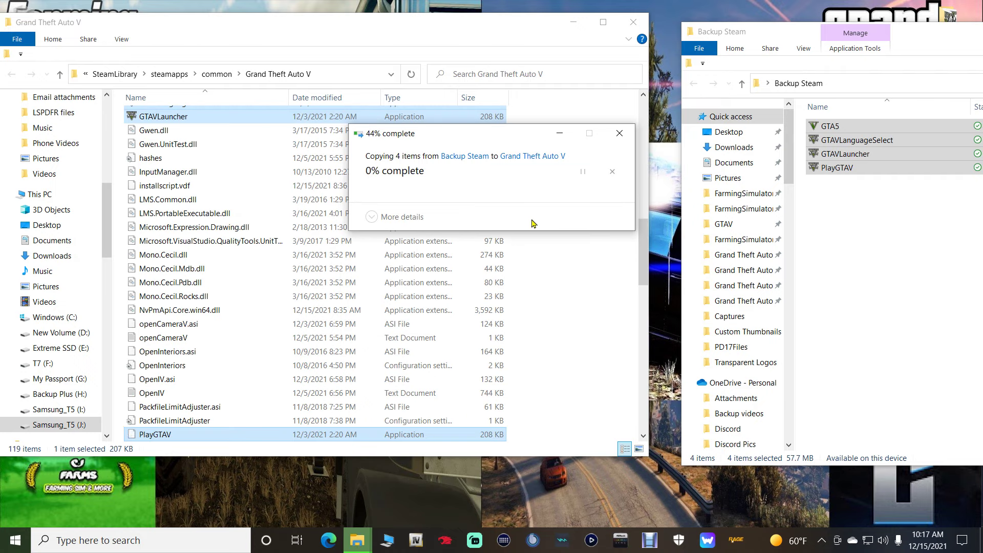
click(863, 58)
drag(932, 43, 506, 25)
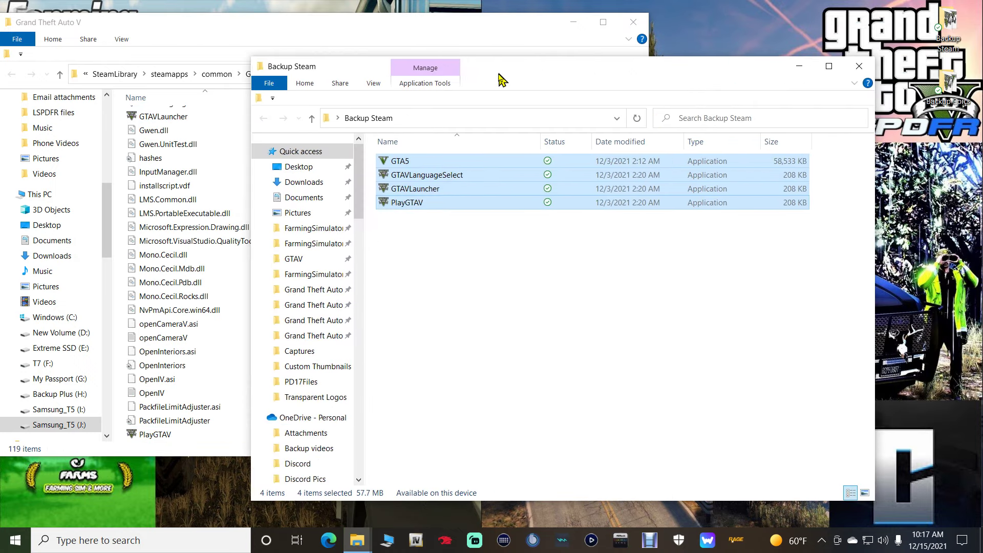
key(alt+F4)
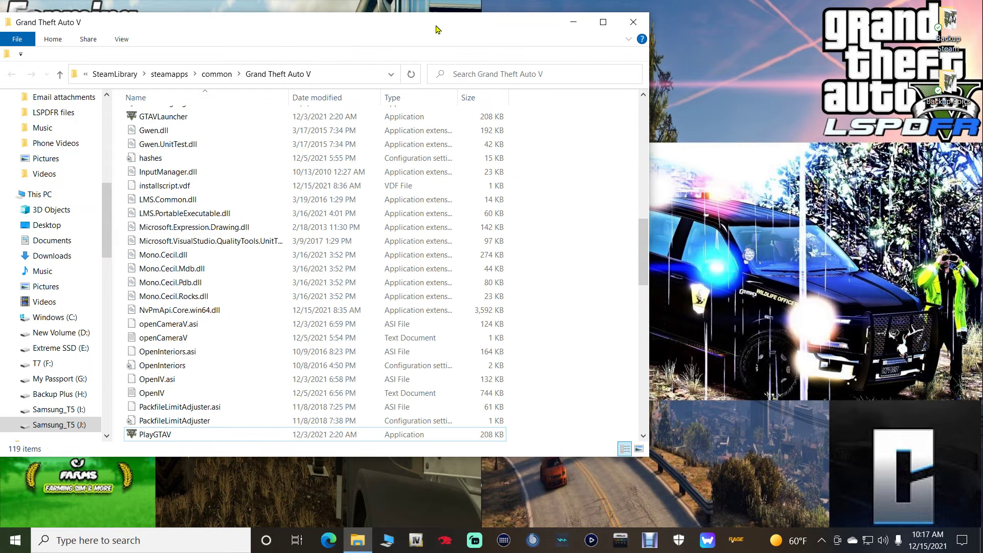
Refresh the Steam Grand Theft Auto V folder and check the file version of the replaced GTA5 application
drag(438, 28, 559, 45)
click(533, 91)
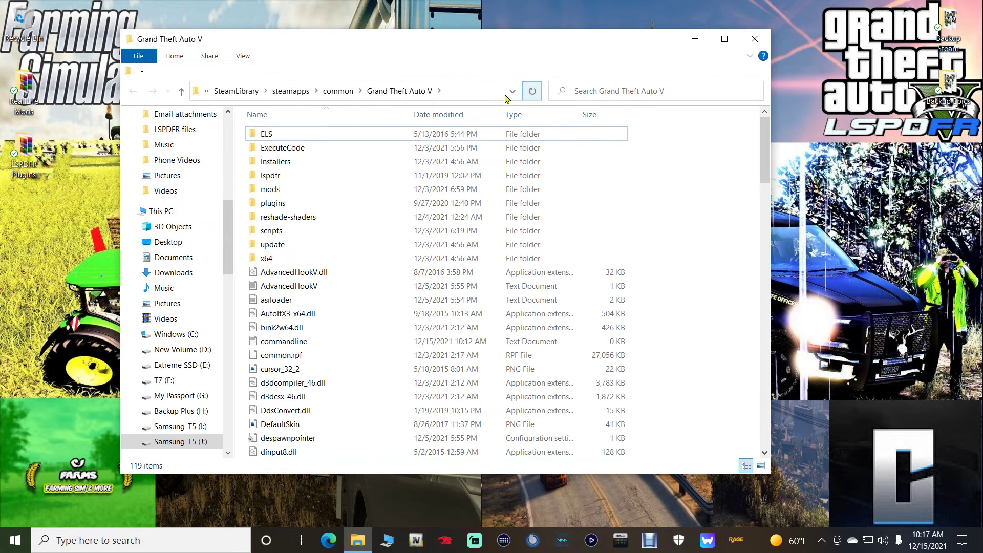
scroll(707, 220, down, 9)
scroll(707, 220, down, 3)
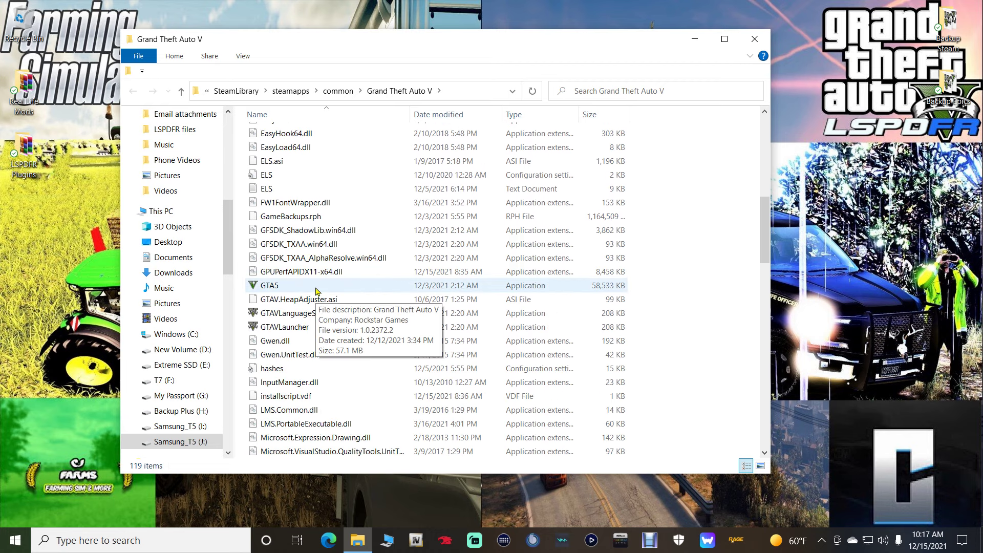
drag(765, 240, 770, 151)
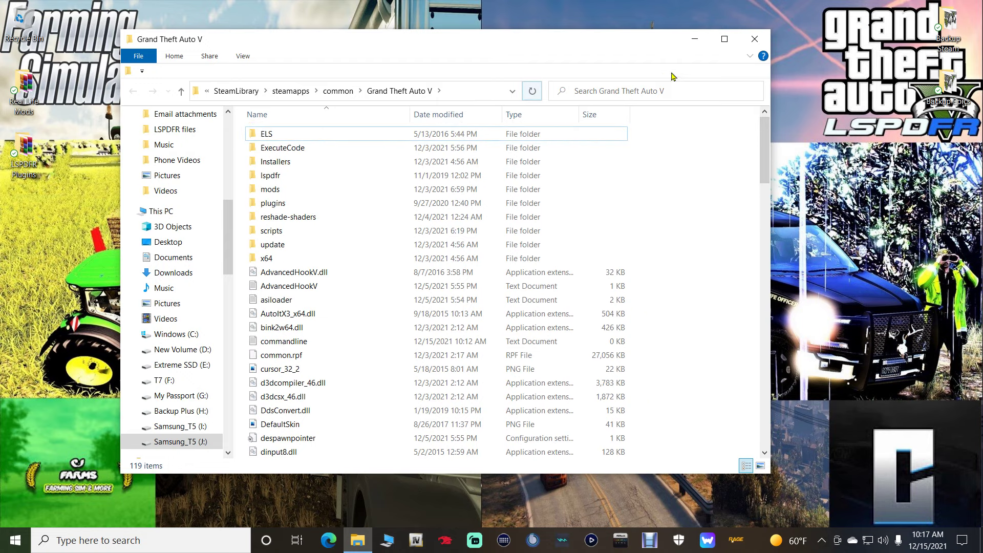
Close the Grand Theft Auto V folder and launch RAGE Plugin Hook
click(755, 40)
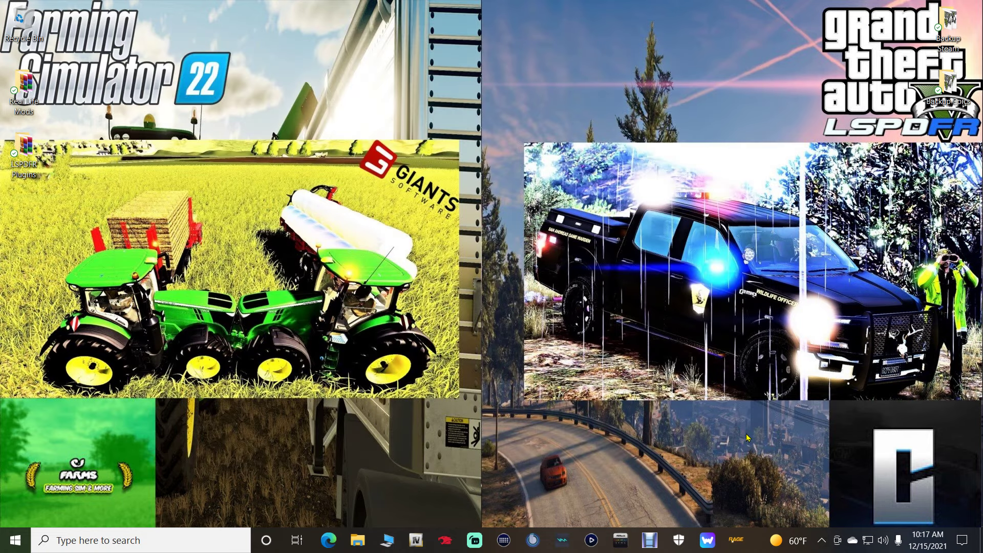
click(743, 542)
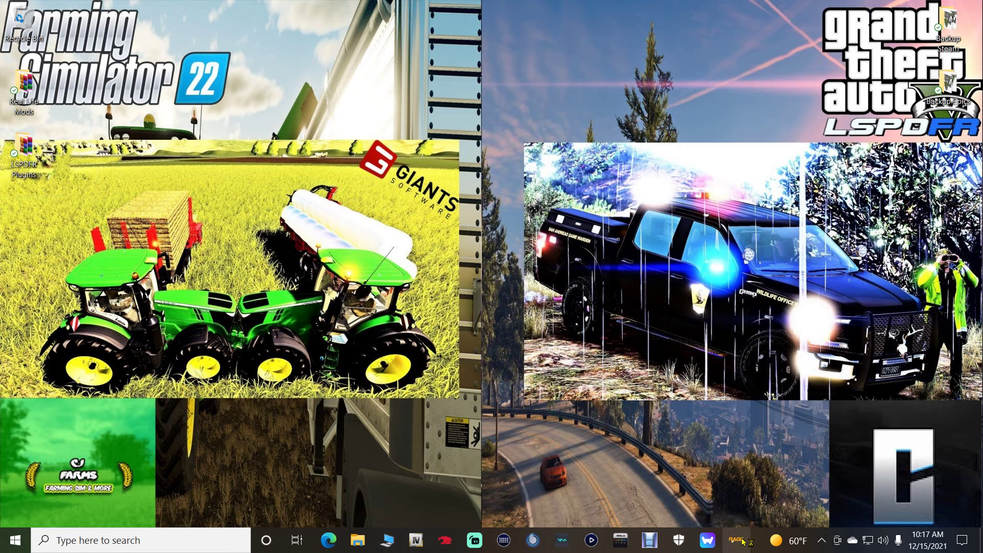